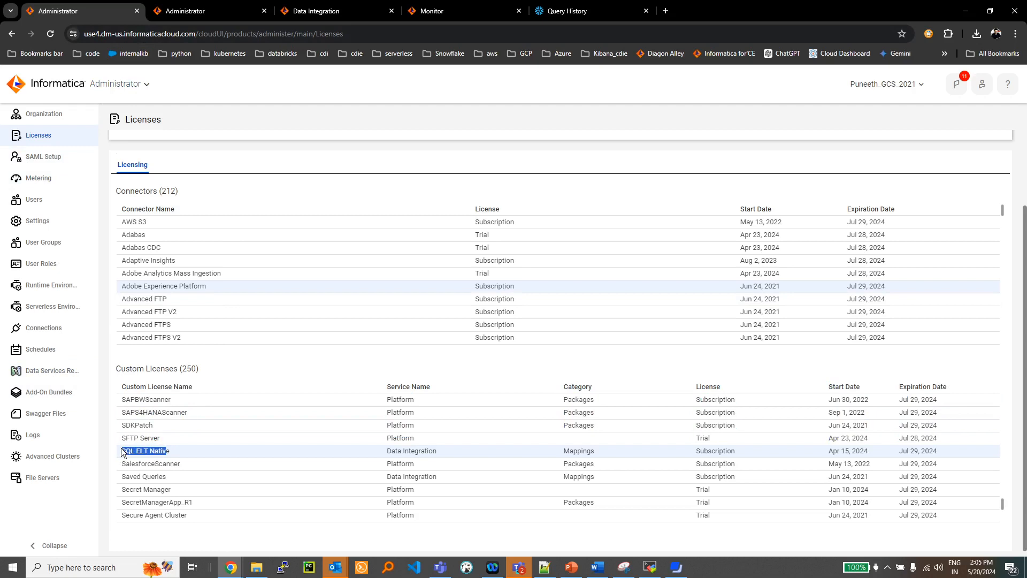
# - Switch to Data Integration and close the open mt_1snowflaketosnowflake_sqlelt mapping task
pyautogui.click(324, 12)
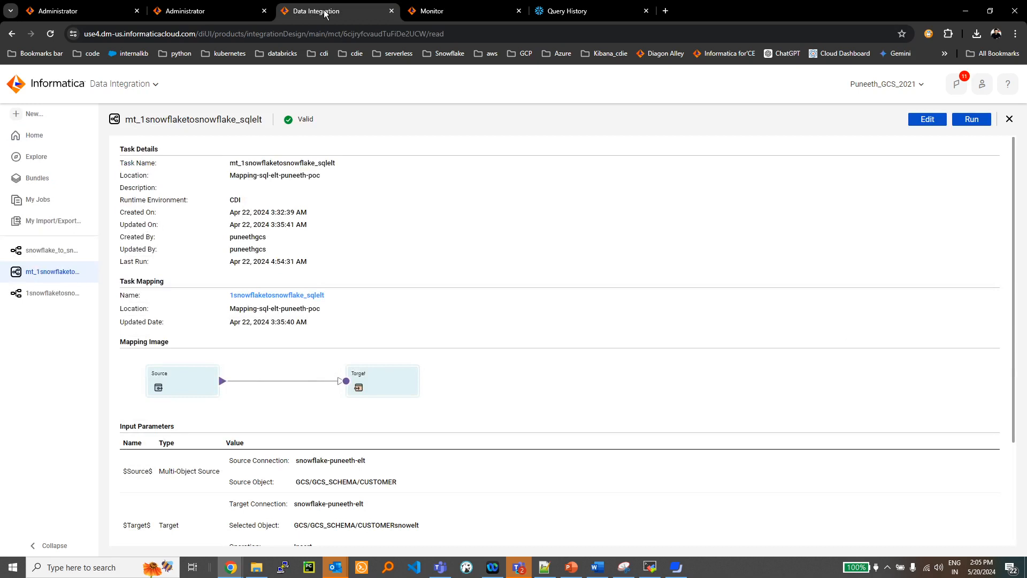
pyautogui.click(33, 114)
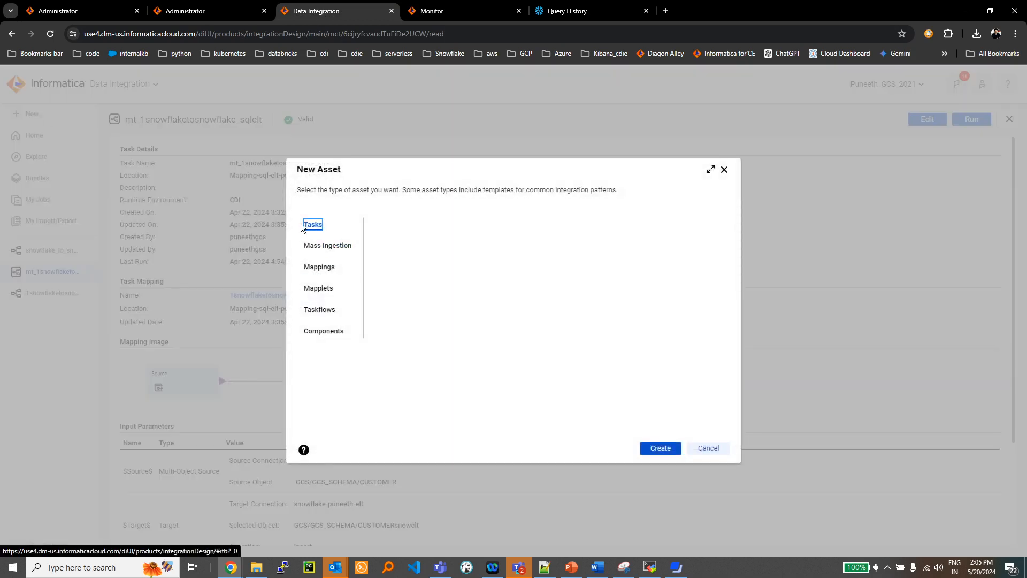
pyautogui.click(724, 170)
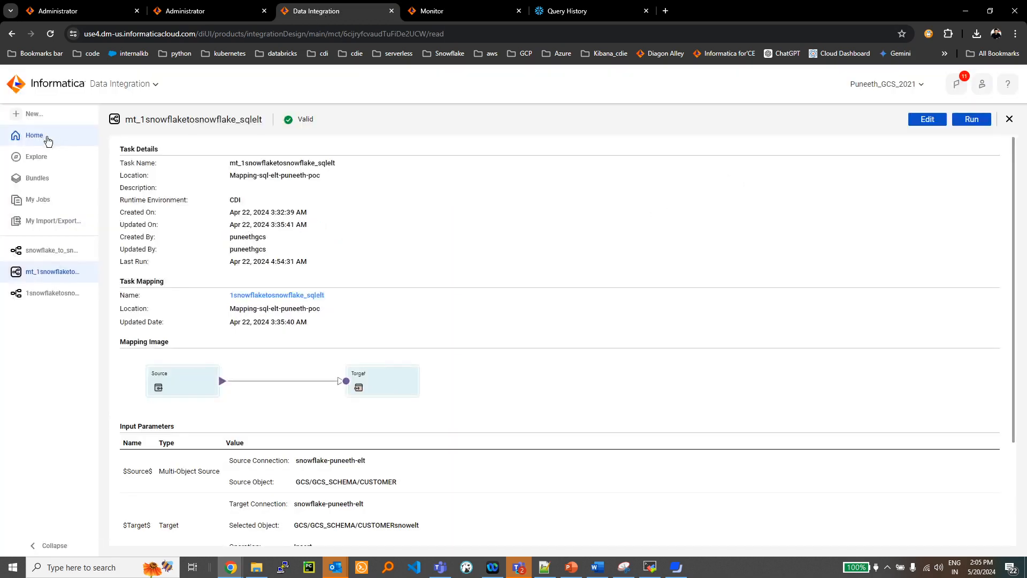
pyautogui.click(1009, 119)
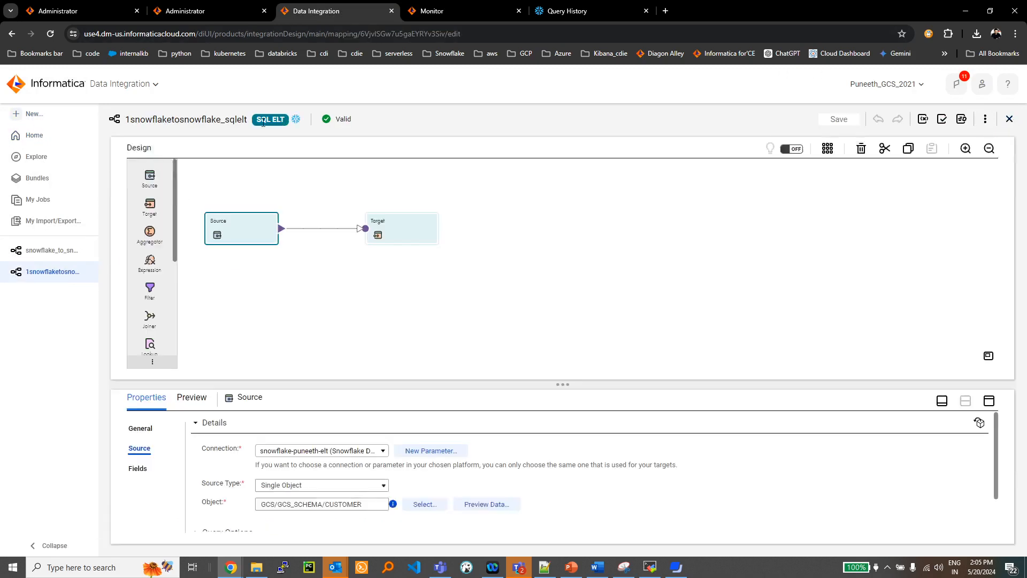
# - Start a new mapping asset of type Mapping - SQL ELT with Snowflake as the cloud platform
pyautogui.click(37, 113)
pyautogui.click(316, 270)
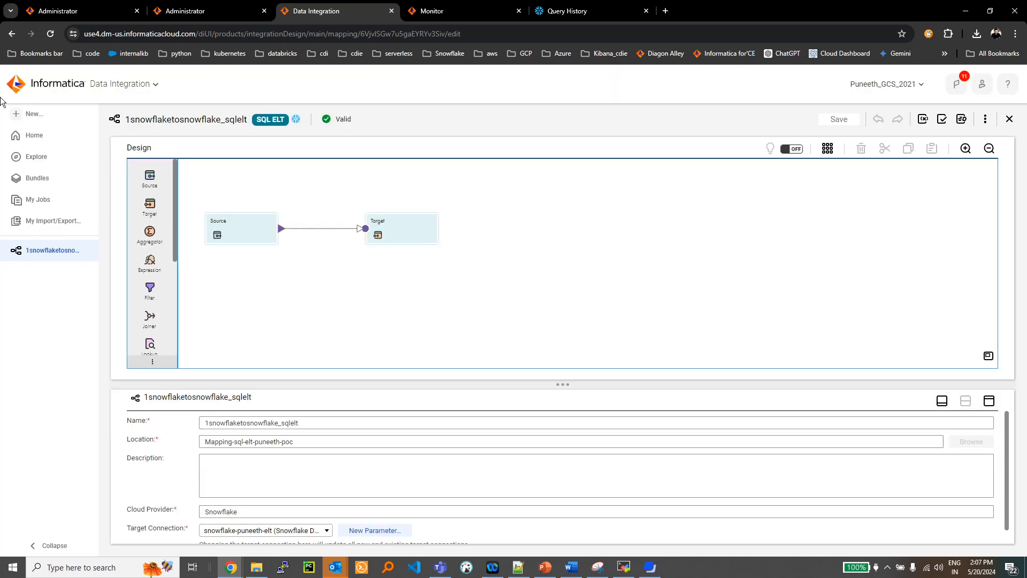
pyautogui.click(36, 115)
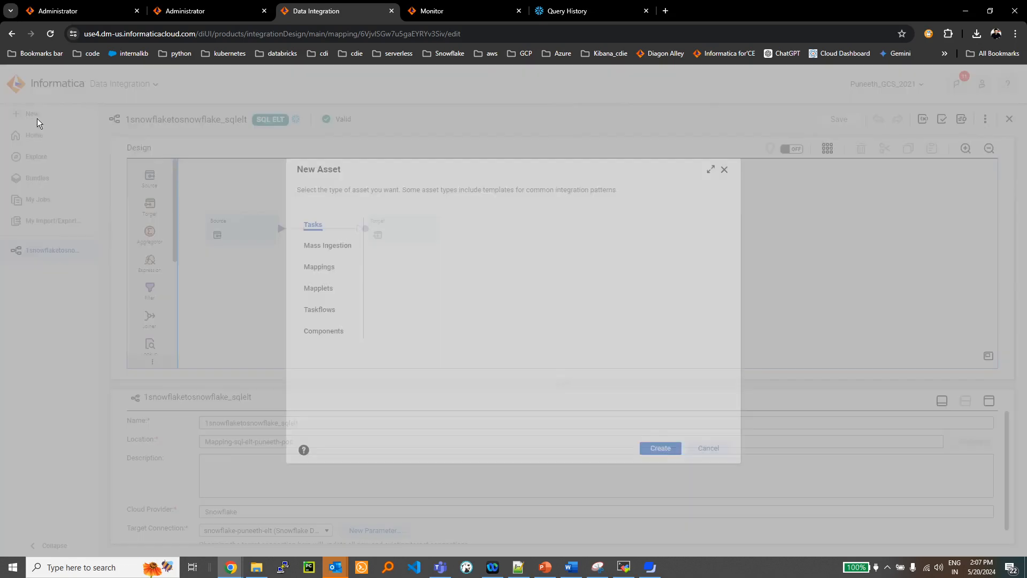
pyautogui.click(320, 266)
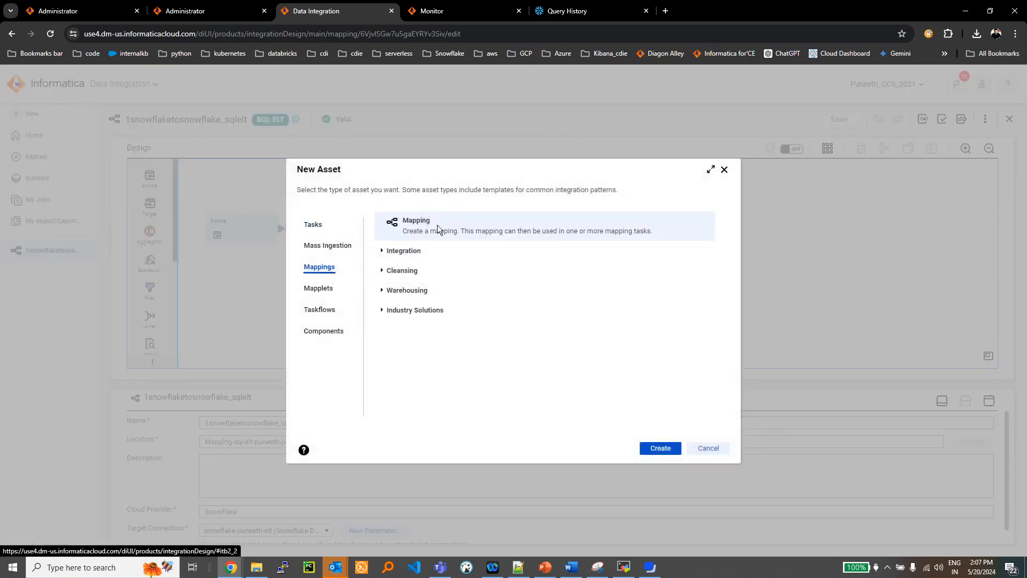
pyautogui.click(649, 450)
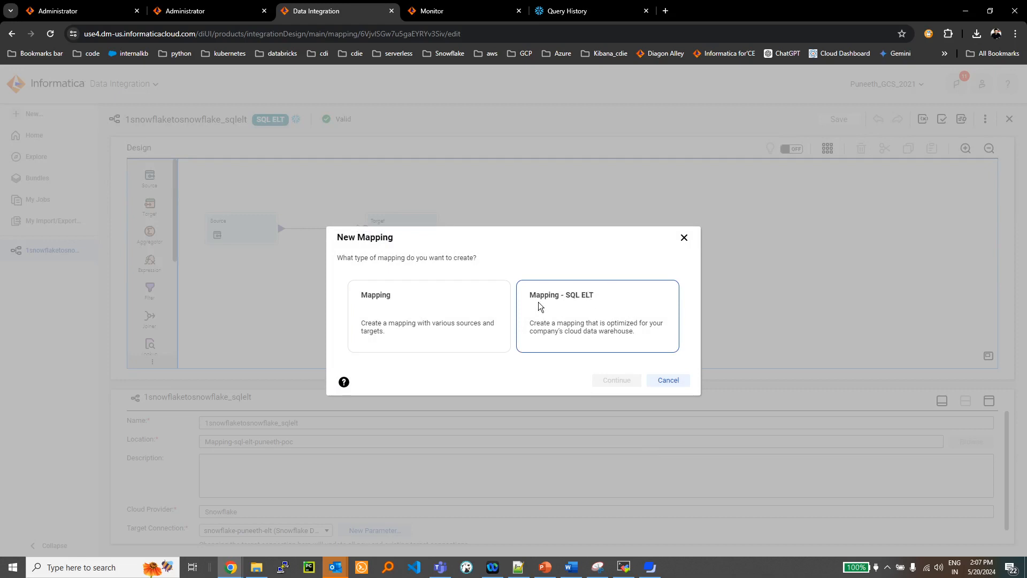
pyautogui.click(562, 307)
pyautogui.click(607, 386)
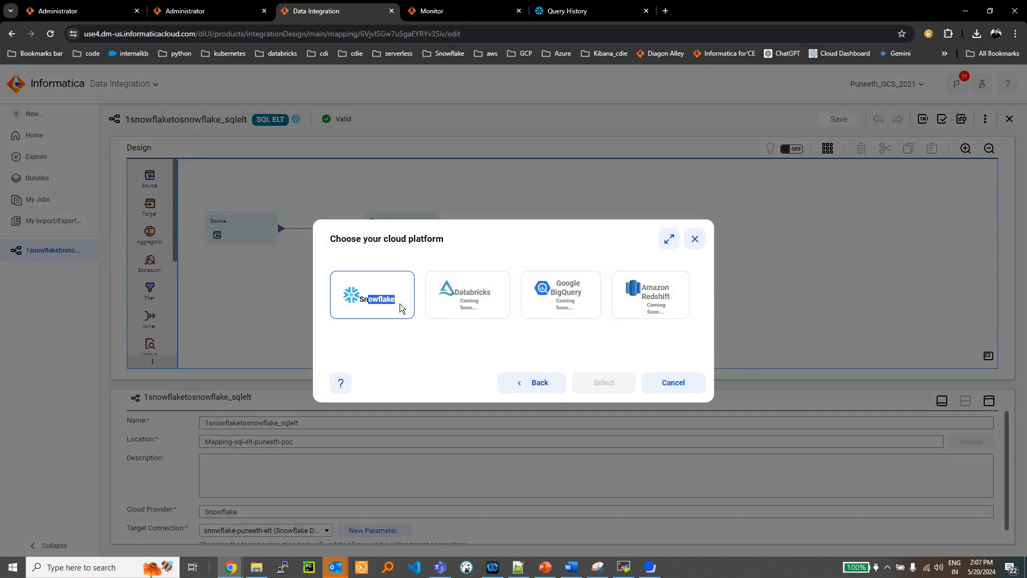
pyautogui.click(399, 304)
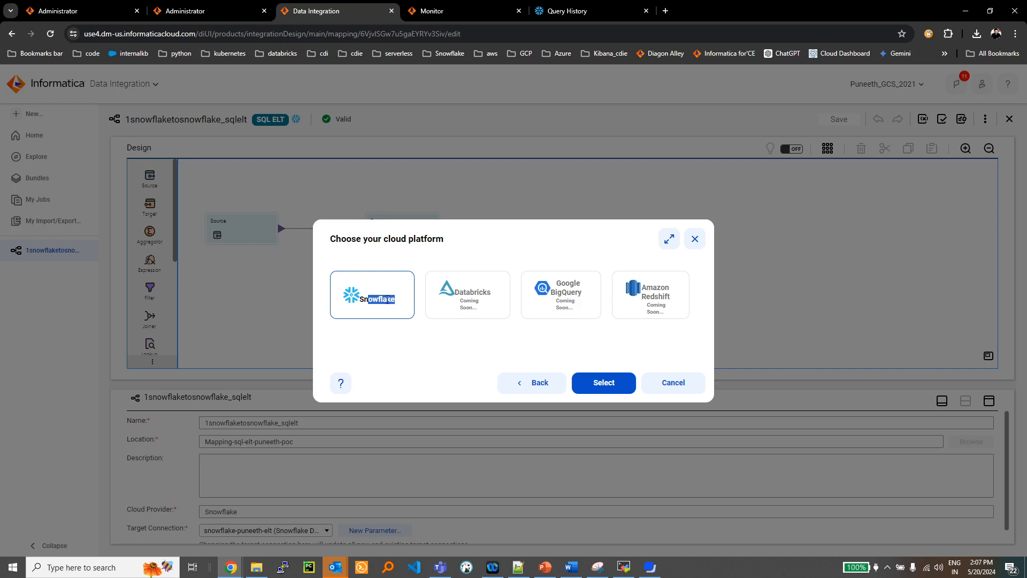
pyautogui.click(591, 382)
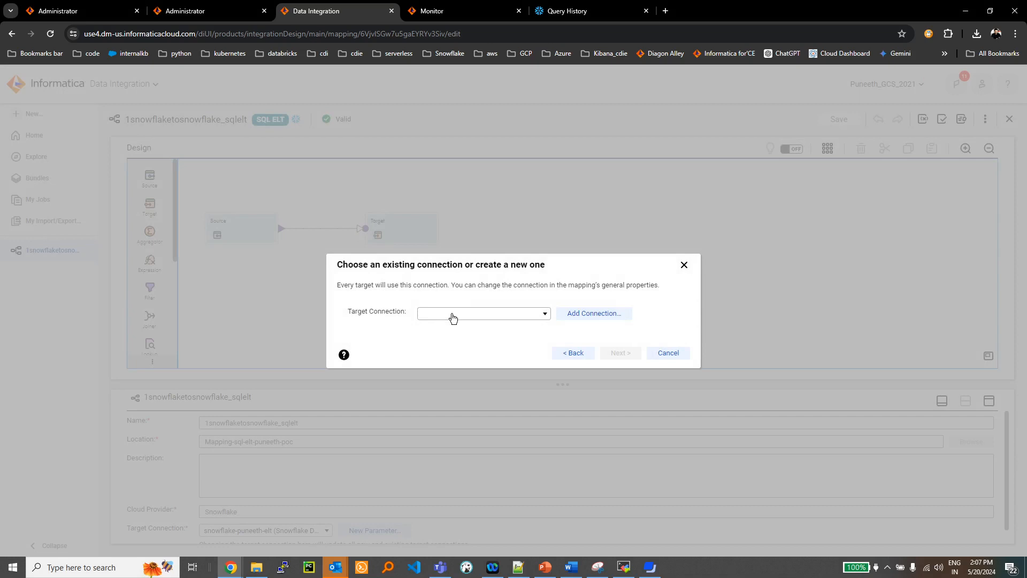
# - Switch to Administrator, check the Snowflake ELT connection's type options and test the connection
pyautogui.click(211, 11)
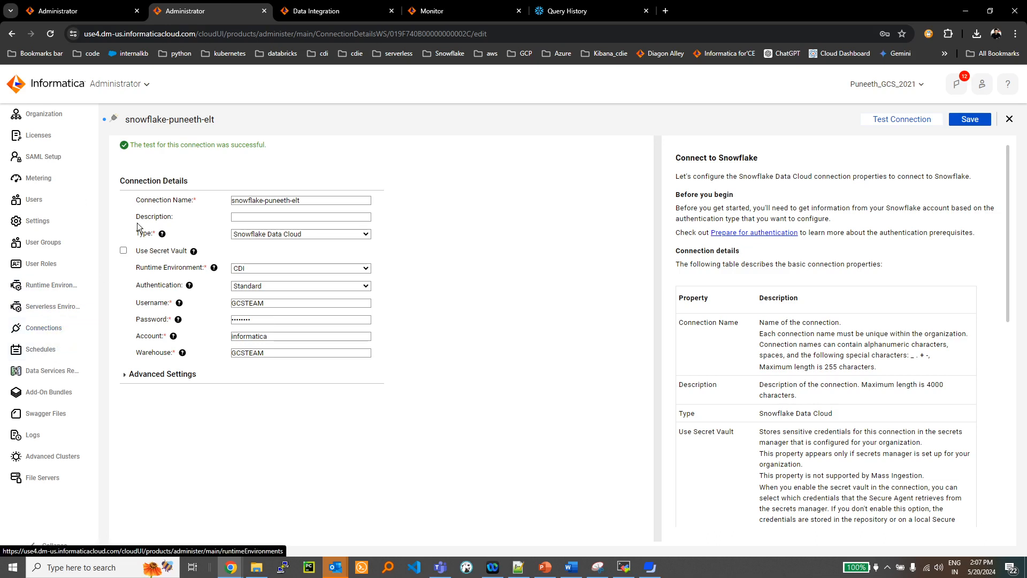
pyautogui.click(309, 236)
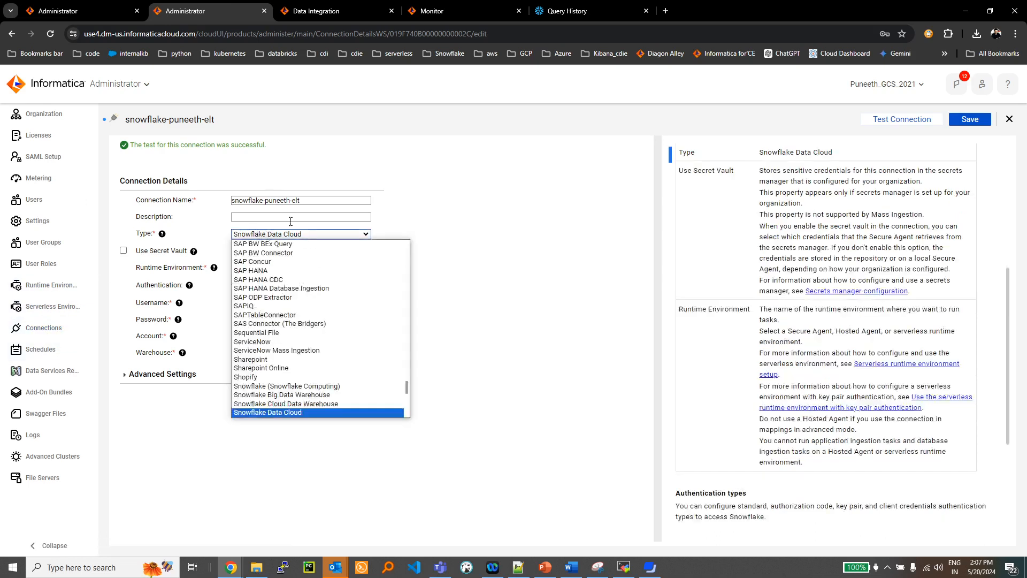
pyautogui.click(415, 188)
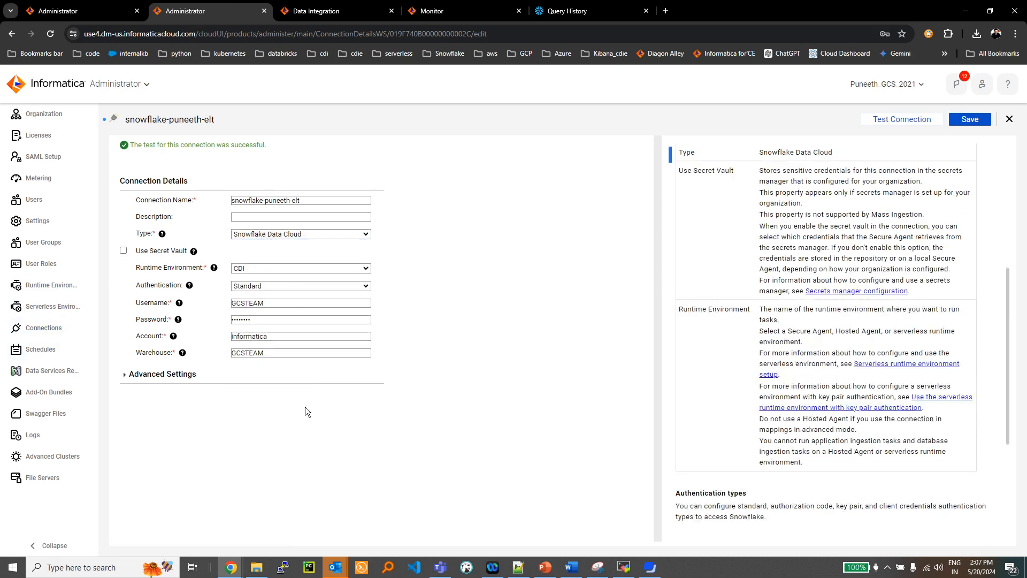
pyautogui.click(894, 123)
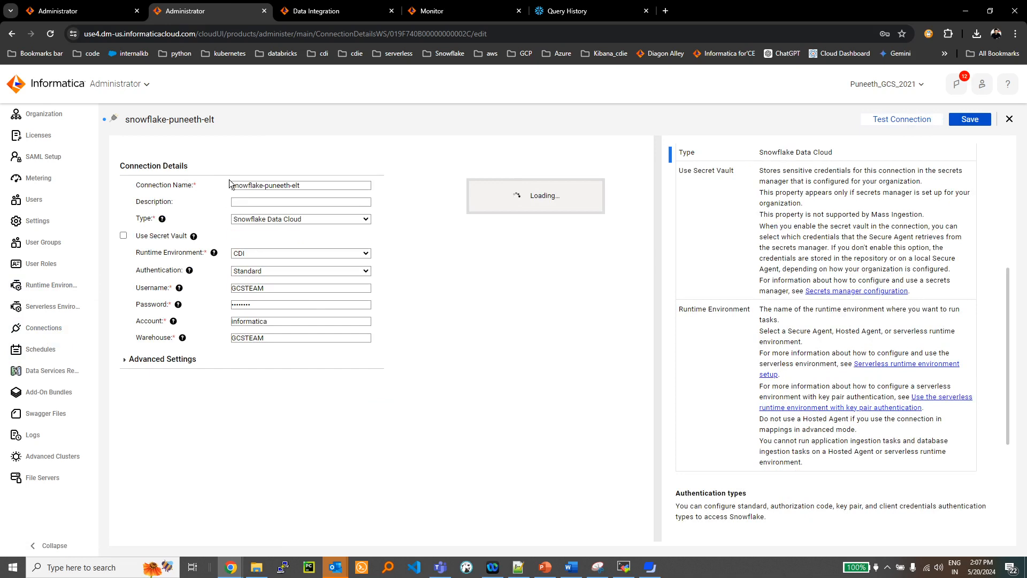
pyautogui.moveTo(206, 146); pyautogui.dragTo(265, 146)
# - Return to Data Integration and create the mapping with the Snowflake ELT connection (Snowflake Data Cloud) as its target connection
pyautogui.click(361, 10)
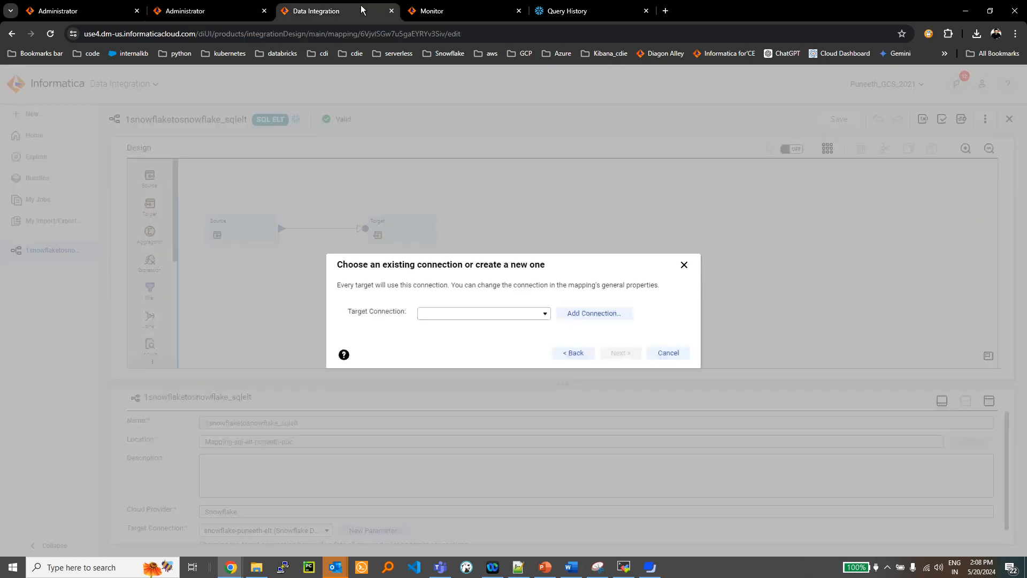
pyautogui.click(459, 314)
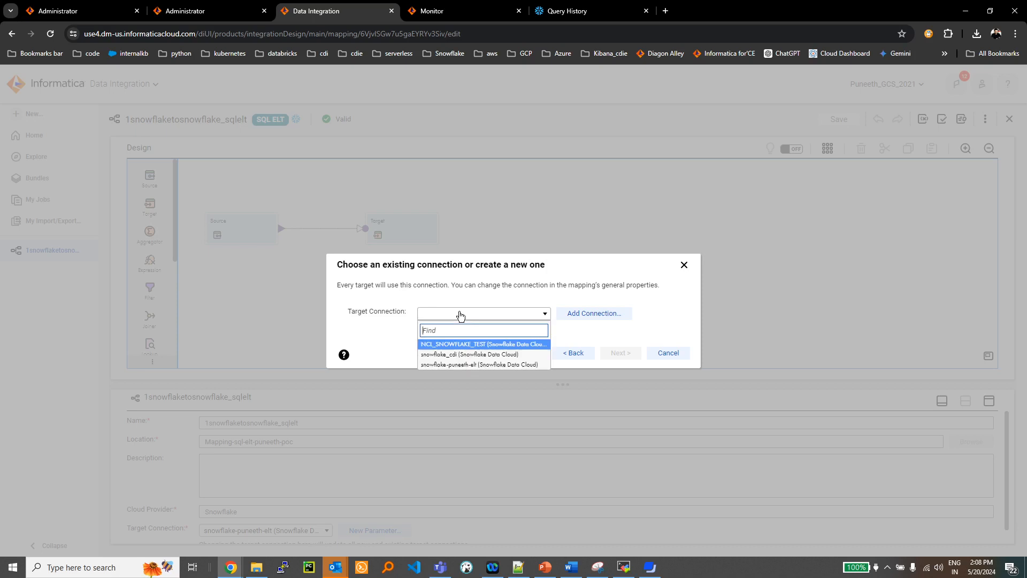
pyautogui.click(457, 364)
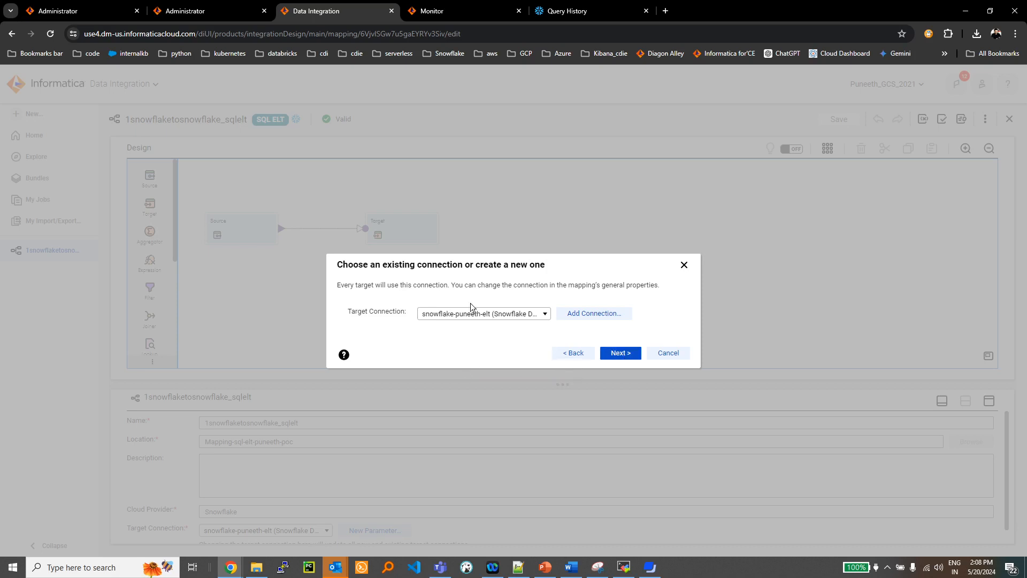
pyautogui.moveTo(347, 311); pyautogui.dragTo(407, 312)
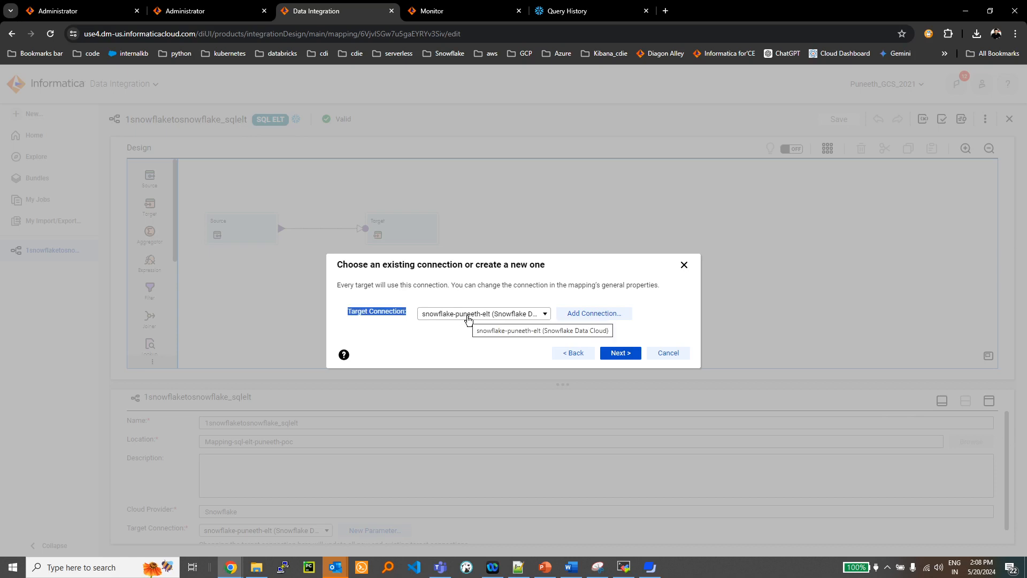
pyautogui.click(616, 353)
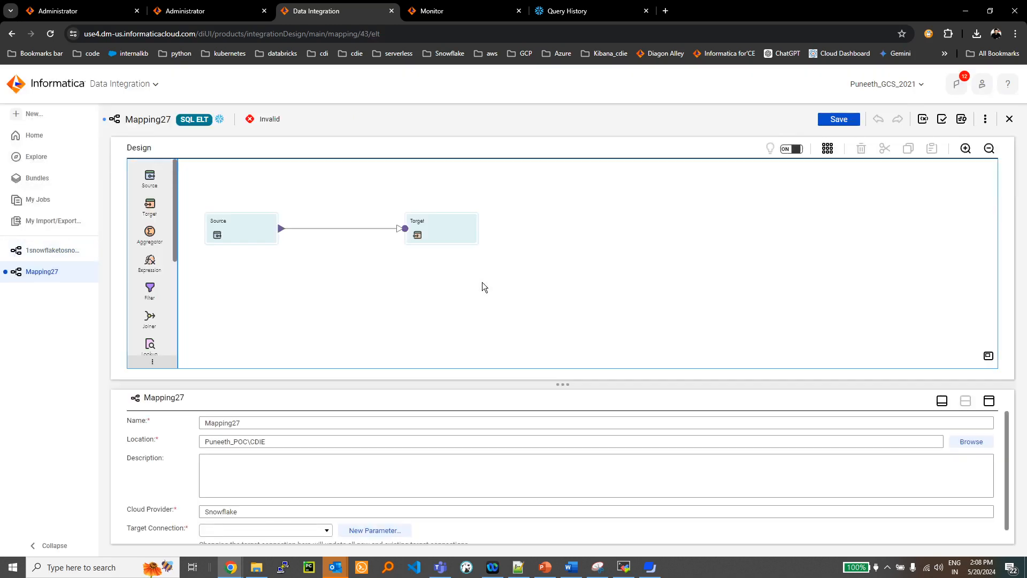
# - Examine the list of connections available for the Source transformation of the new mapping
pyautogui.click(256, 223)
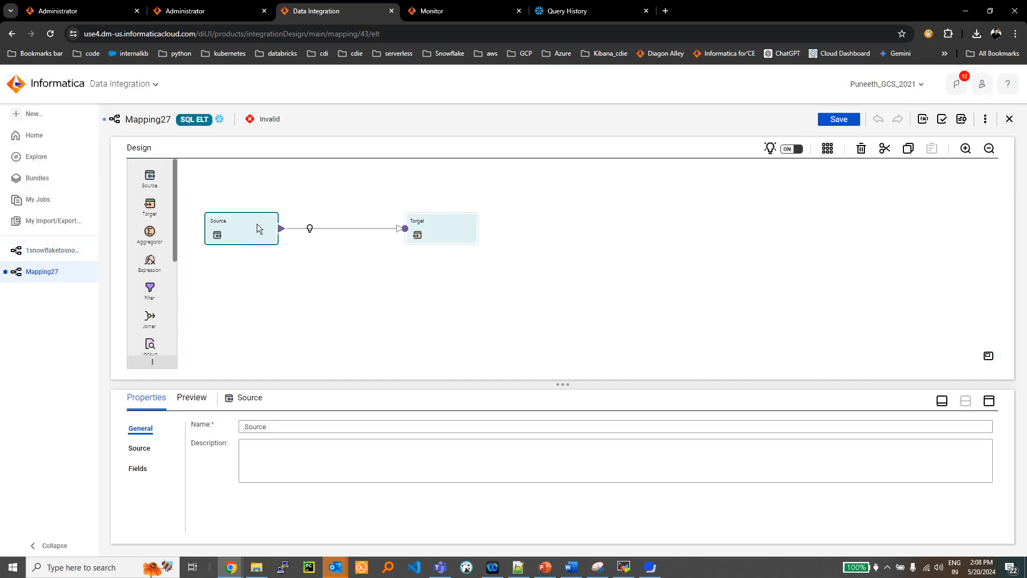
pyautogui.click(140, 451)
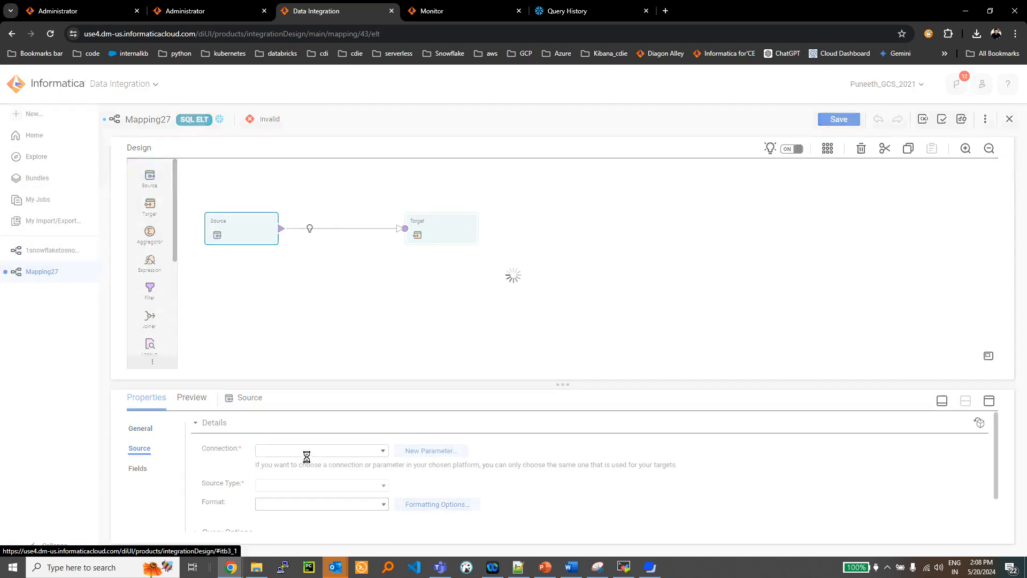
pyautogui.click(310, 451)
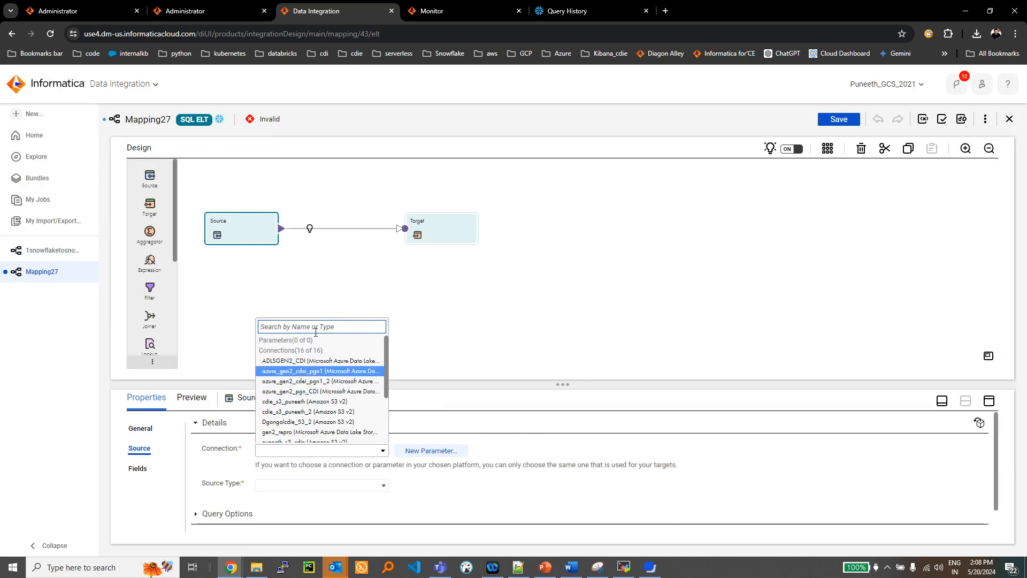
pyautogui.scroll(-3, 318, 364)
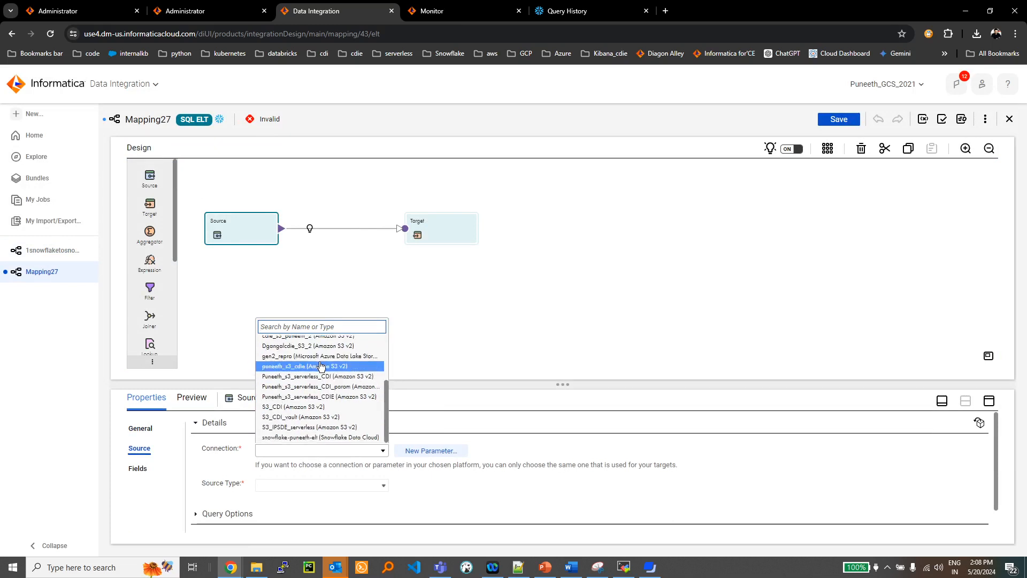
pyautogui.scroll(3, 323, 393)
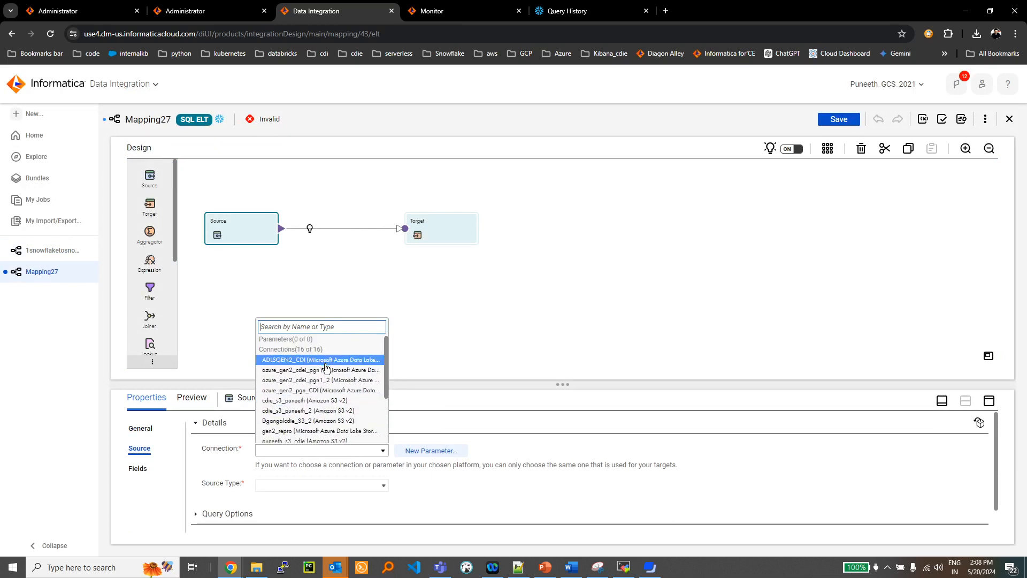
pyautogui.scroll(-3, 326, 369)
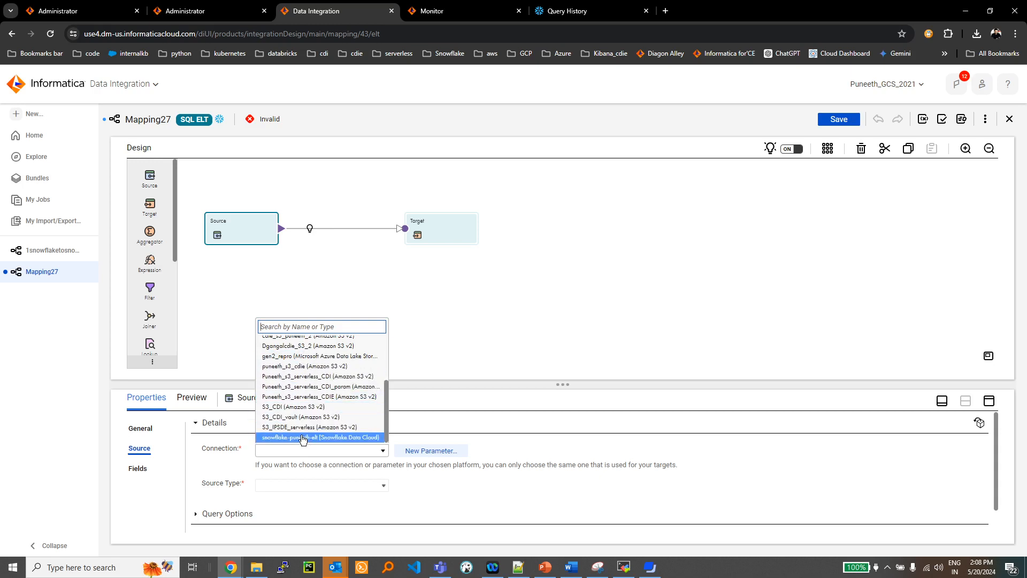
pyautogui.scroll(5, 304, 417)
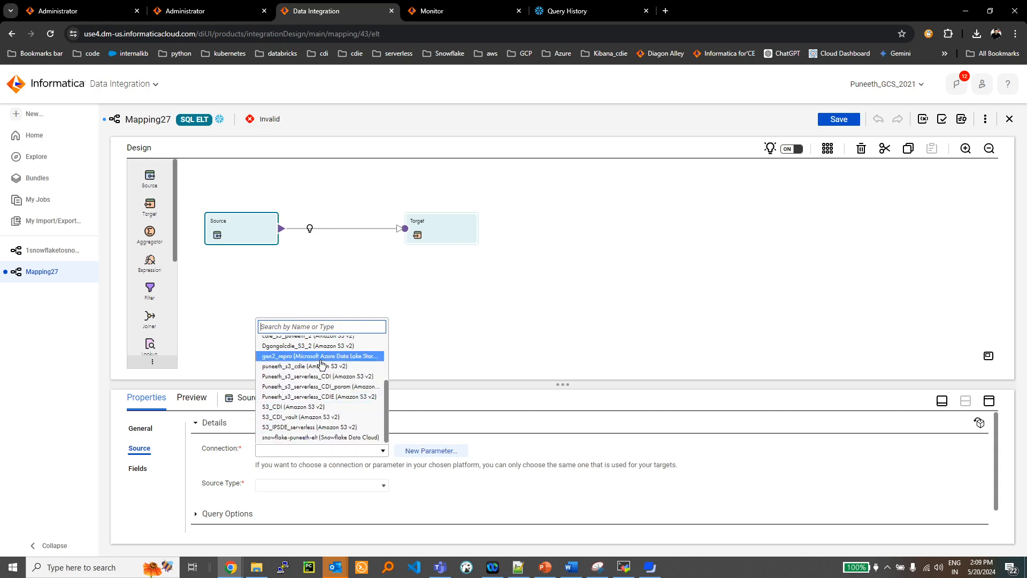
# - Review the Target transformation's connection, target type options and target object selection, leaving them as they are
pyautogui.click(465, 234)
pyautogui.click(137, 469)
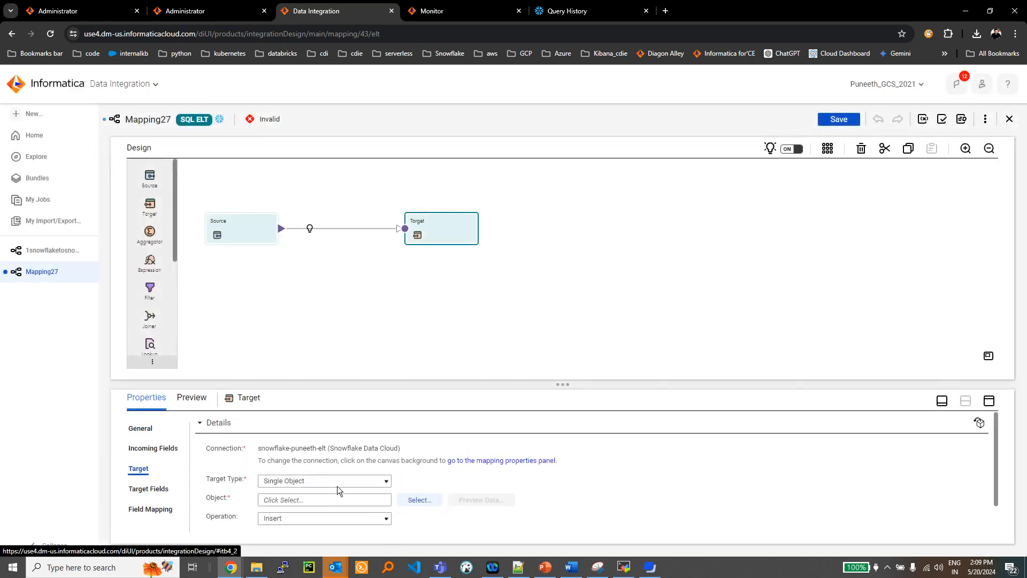
pyautogui.moveTo(315, 454); pyautogui.dragTo(410, 455)
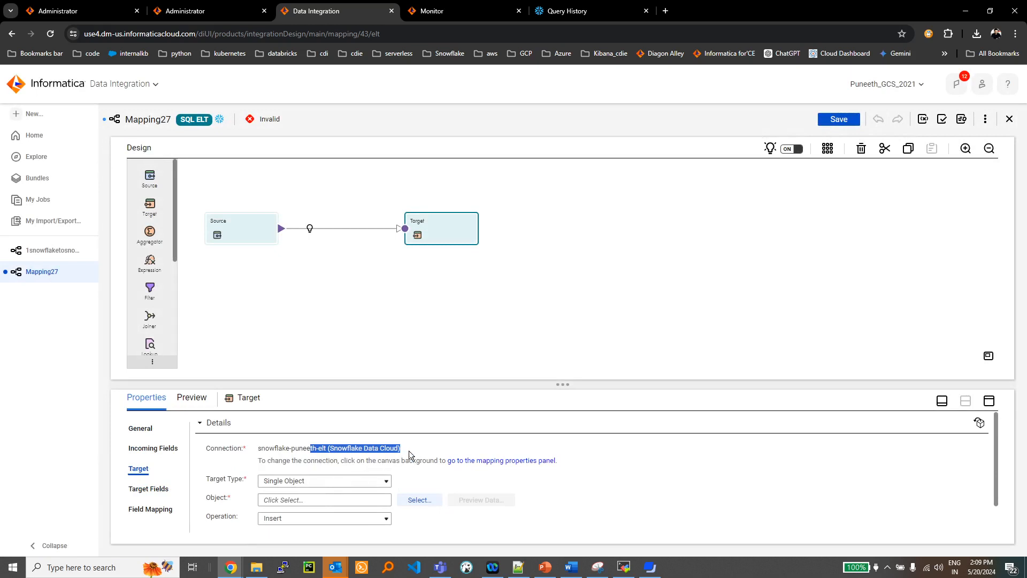
pyautogui.click(299, 481)
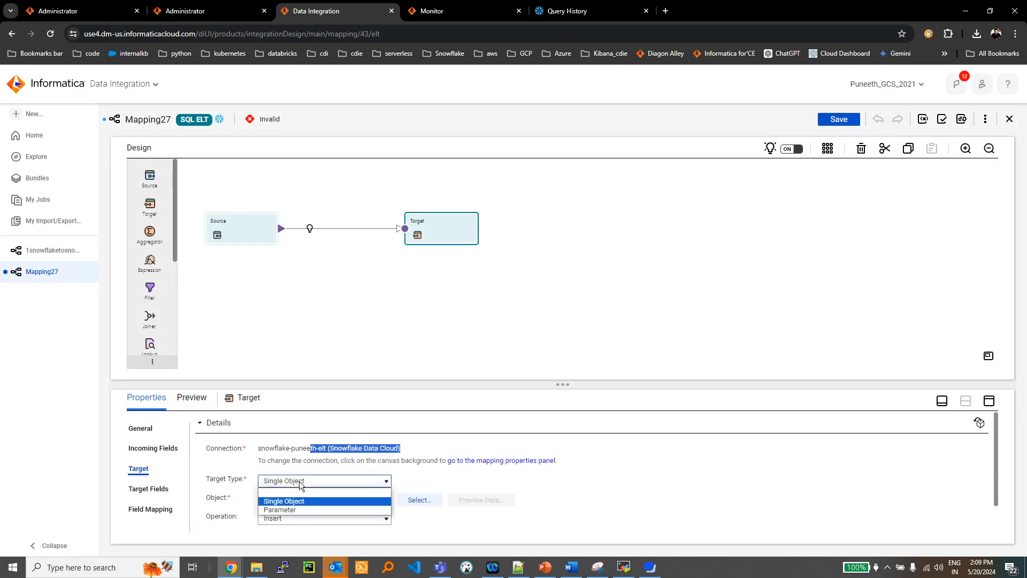
pyautogui.click(405, 463)
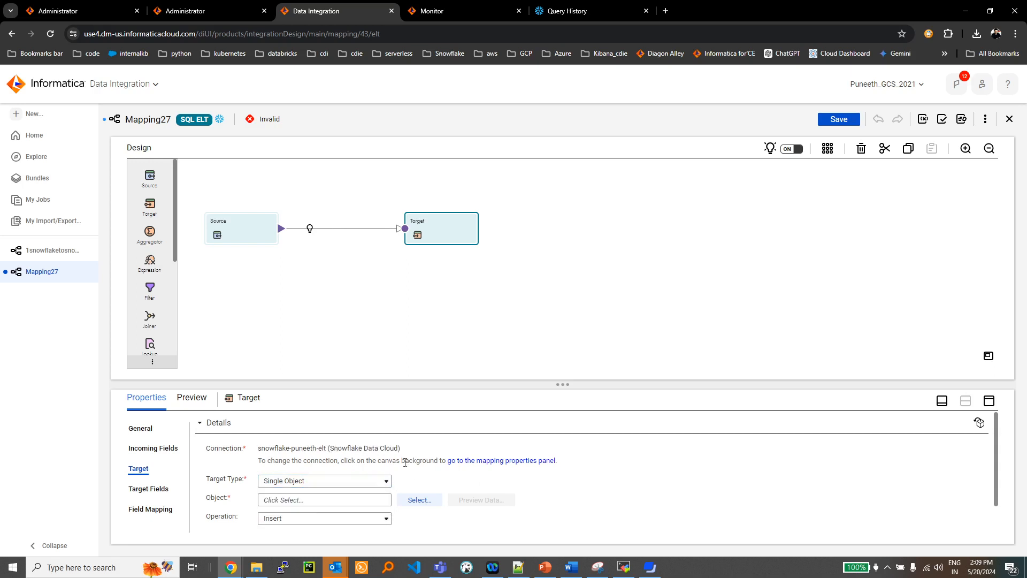
pyautogui.click(405, 500)
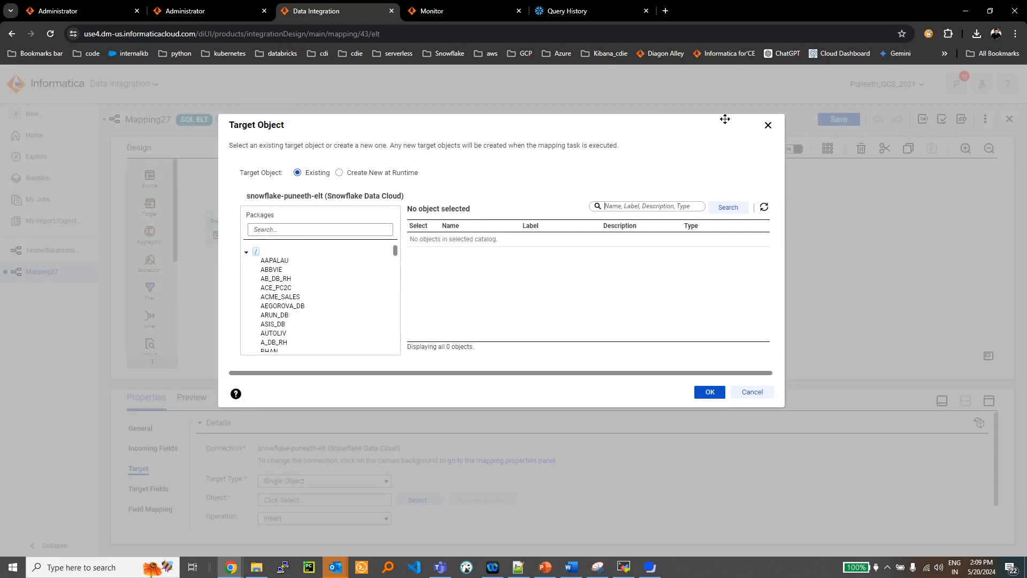
pyautogui.click(768, 125)
# - Open the existing 1snowflaketosnowflake_sqlelt mapping and create a new mapping task from it
pyautogui.click(60, 252)
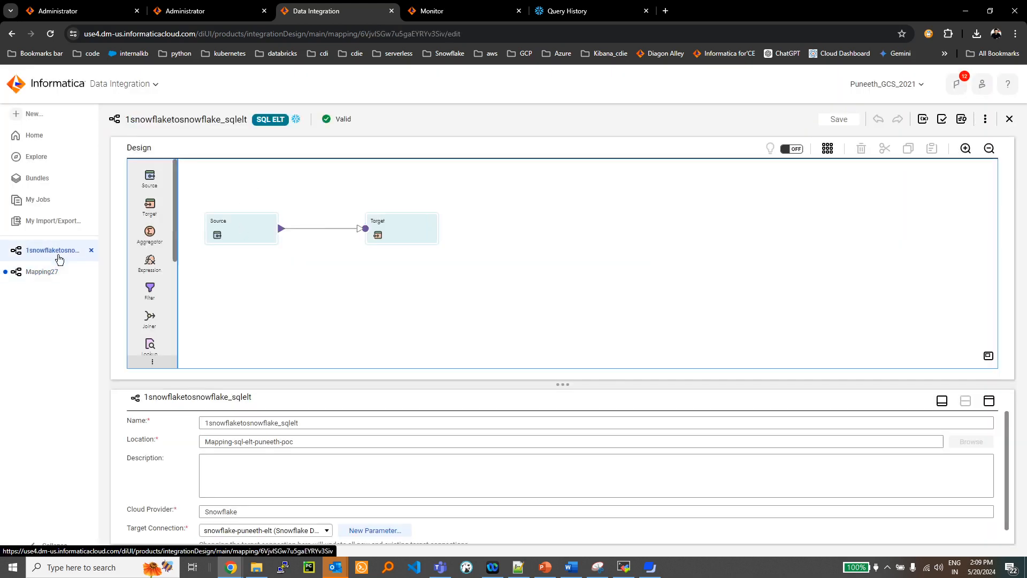
pyautogui.click(244, 228)
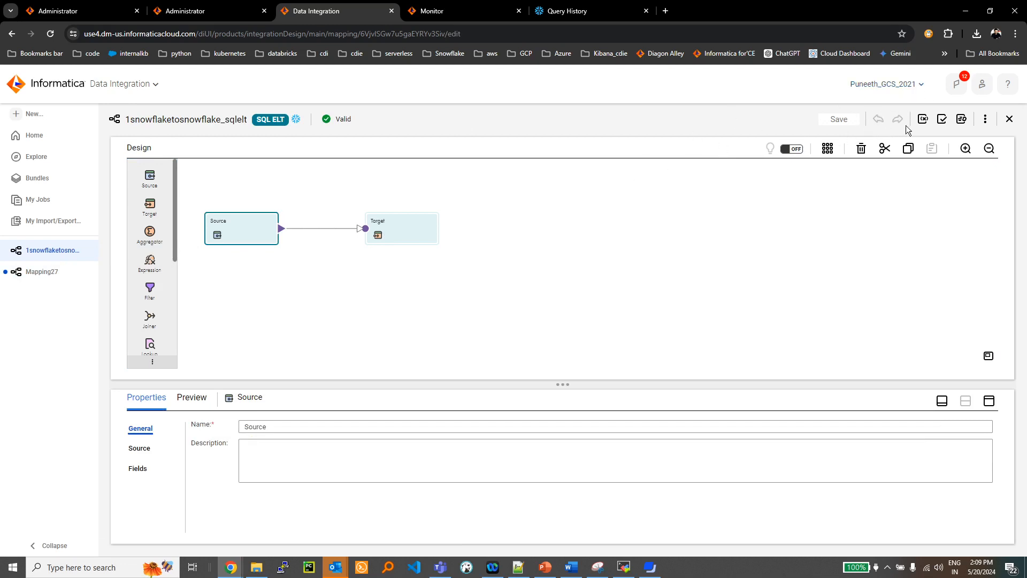
pyautogui.click(986, 120)
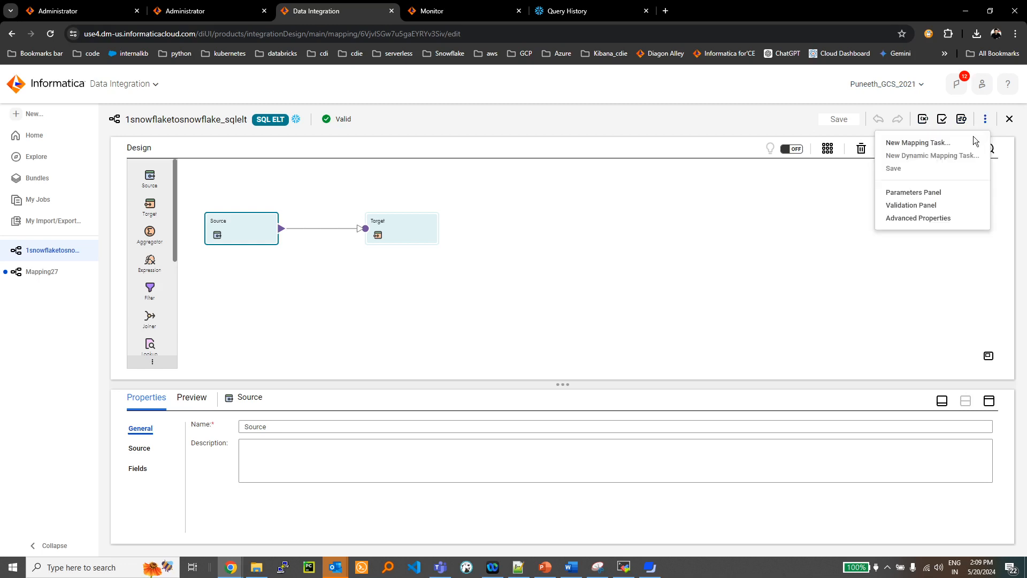
pyautogui.click(929, 143)
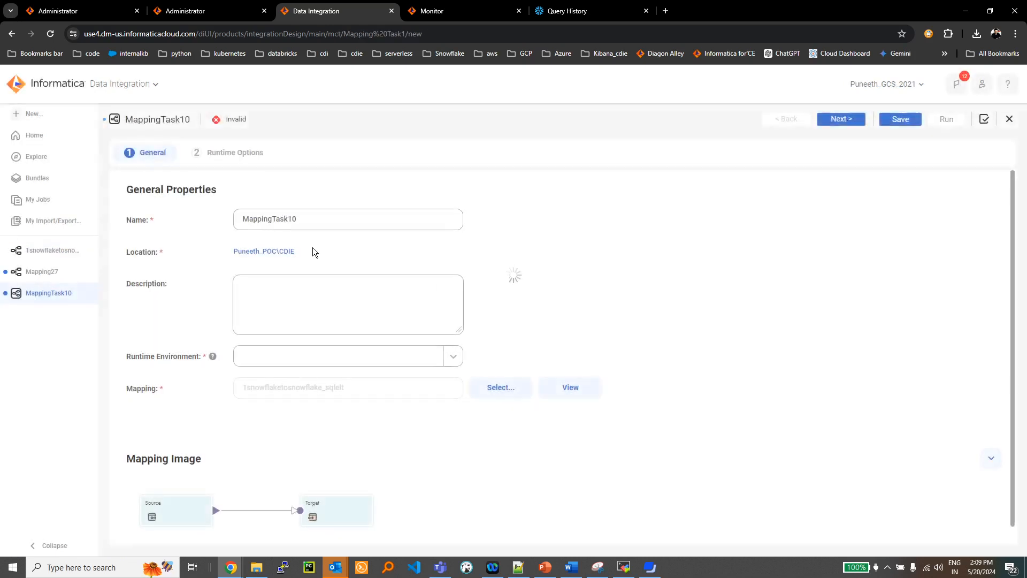
# - Set the mapping task's runtime environment to CDI, check the assigned mapping and continue to its runtime options
pyautogui.click(263, 353)
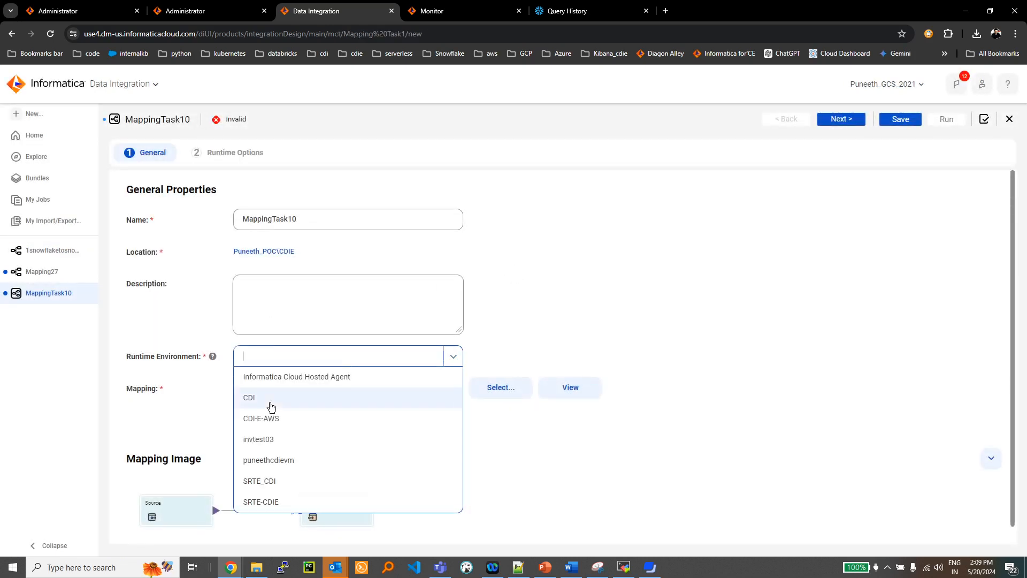
pyautogui.click(271, 399)
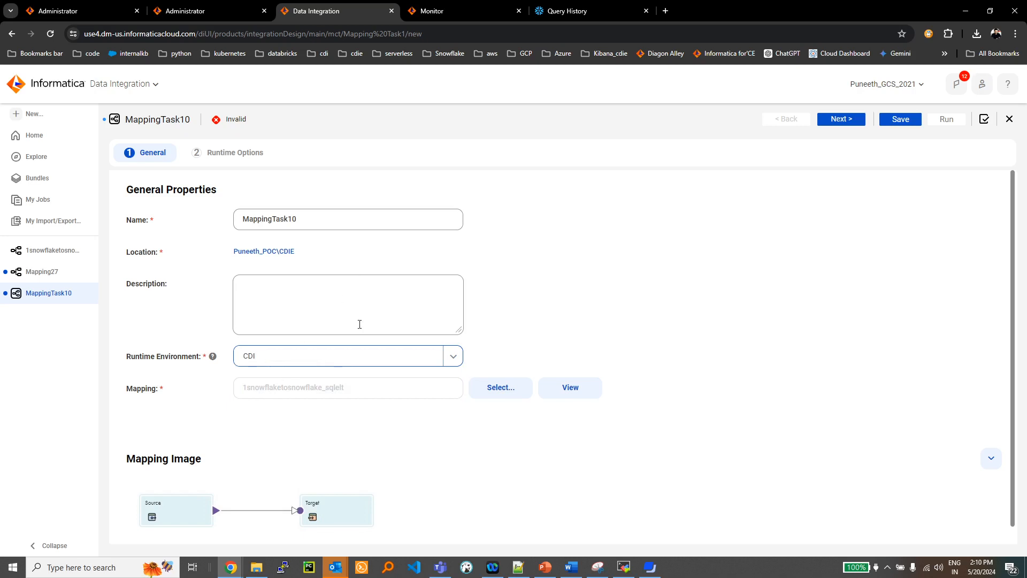
pyautogui.moveTo(252, 392); pyautogui.dragTo(353, 395)
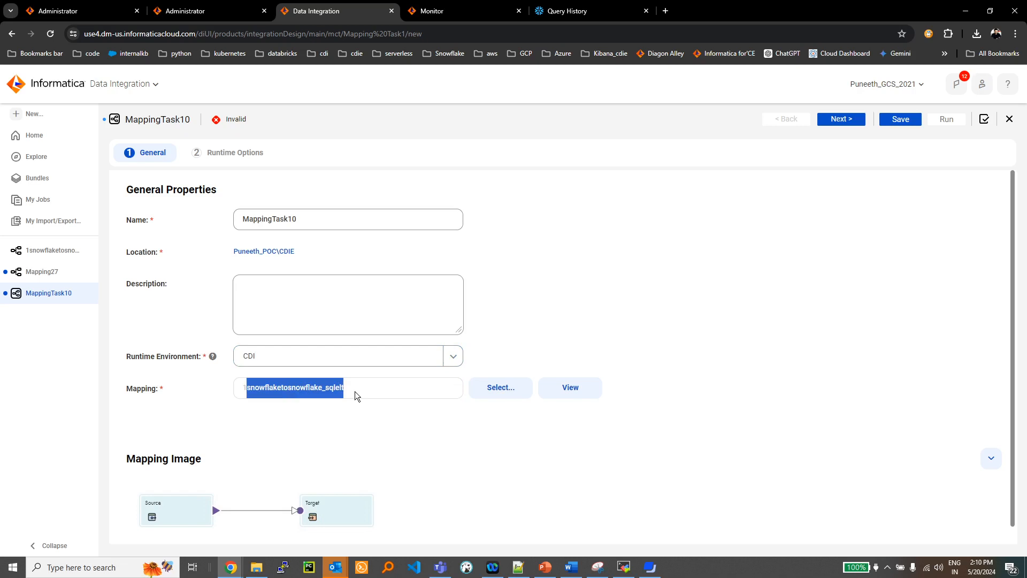
pyautogui.scroll(-1, 360, 396)
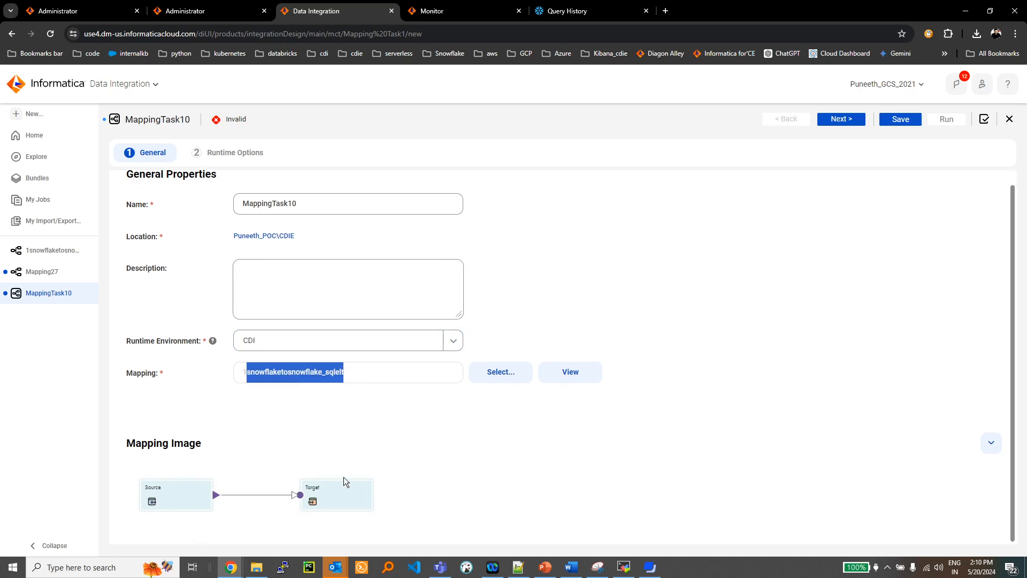
pyautogui.click(230, 148)
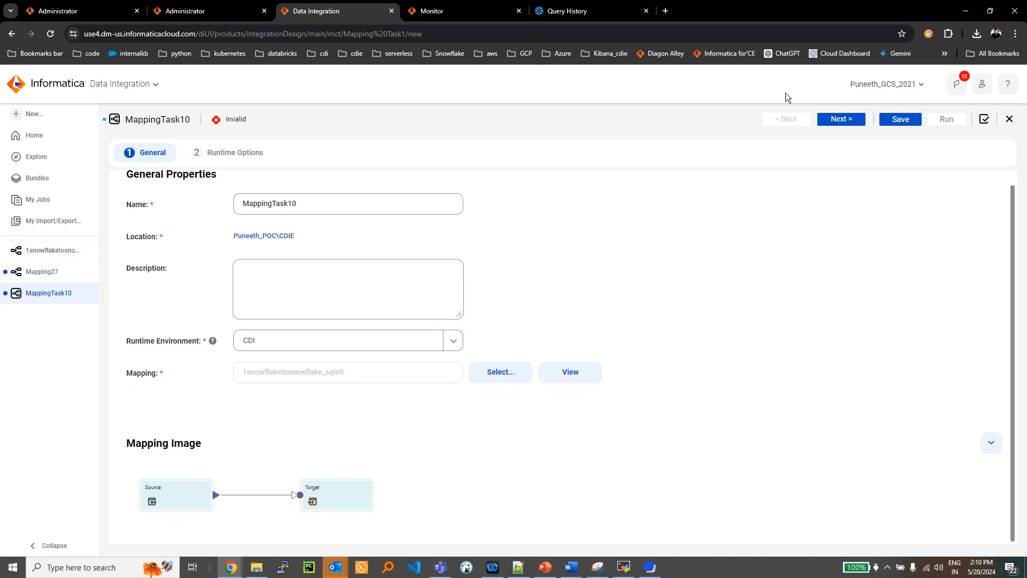
pyautogui.click(851, 118)
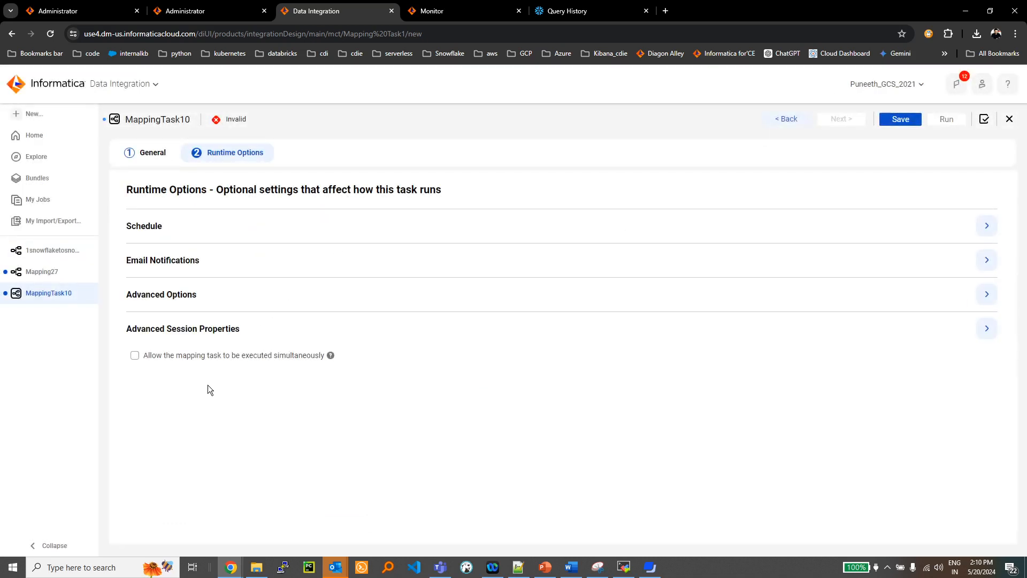
# - Switch to Monitor, refresh all jobs and check the rows and duration of the mt_1snowflaketosnowflake_sqlelt-5 run
pyautogui.click(451, 16)
pyautogui.click(843, 147)
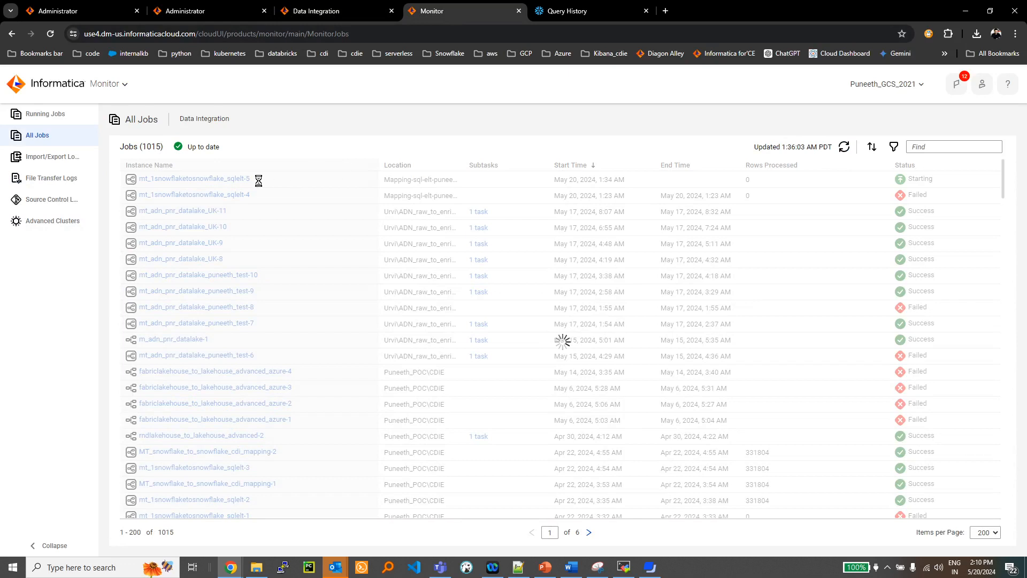
pyautogui.click(199, 177)
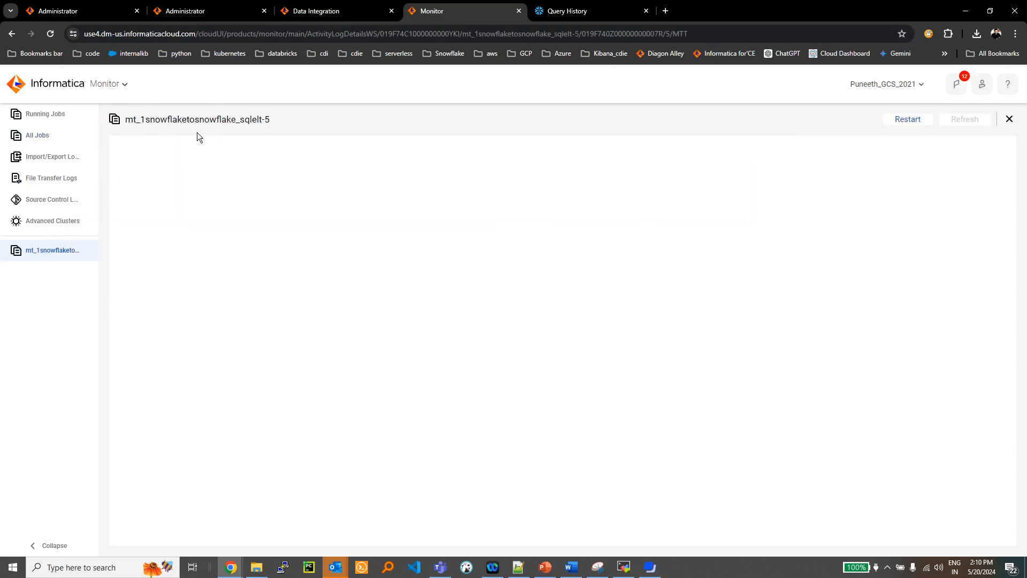
pyautogui.moveTo(177, 120); pyautogui.dragTo(300, 147)
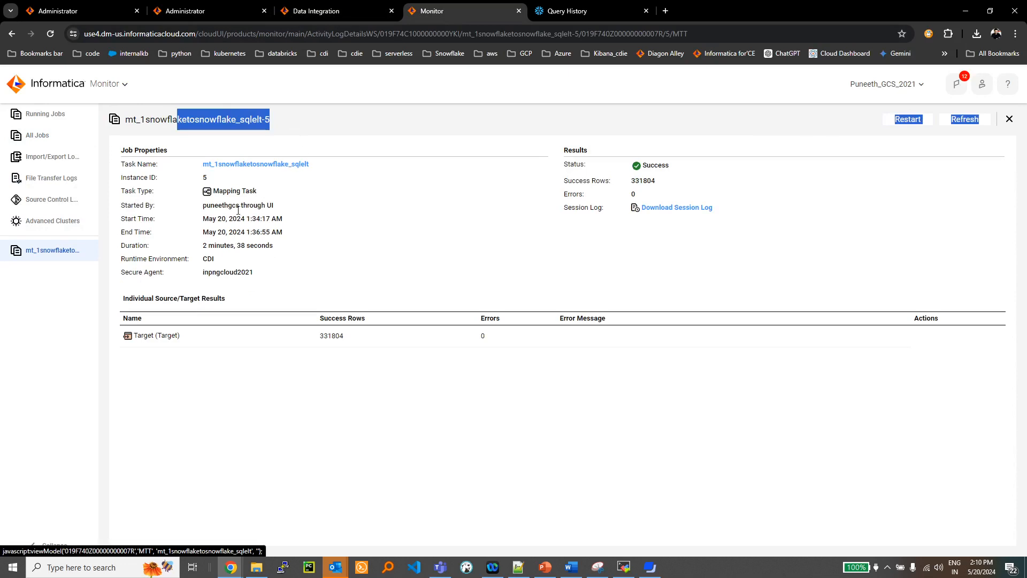
pyautogui.moveTo(320, 345); pyautogui.dragTo(333, 341)
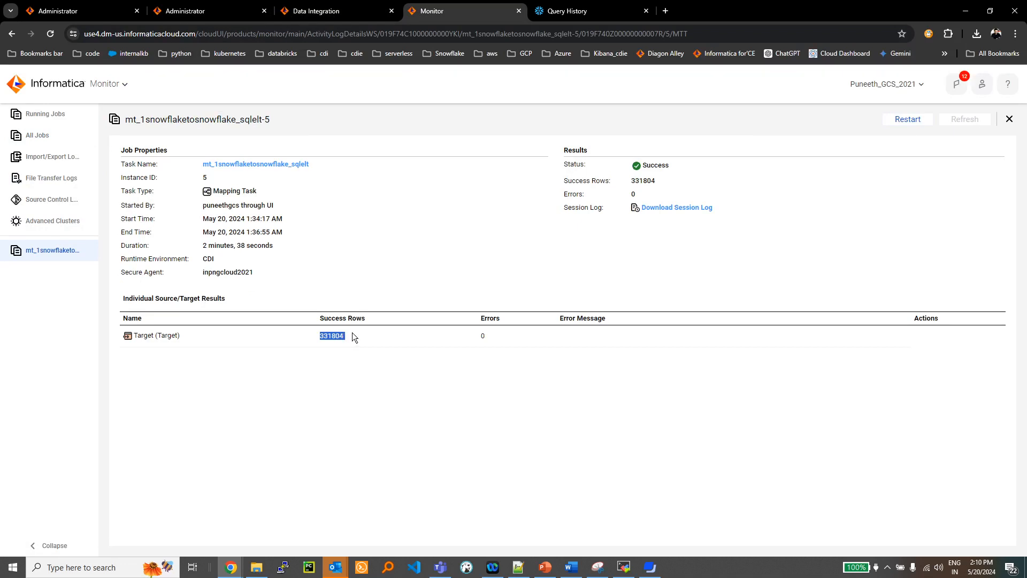
pyautogui.moveTo(209, 245); pyautogui.dragTo(239, 252)
# - Switch to Snowflake and refresh the Query History to show the latest queries
pyautogui.click(583, 11)
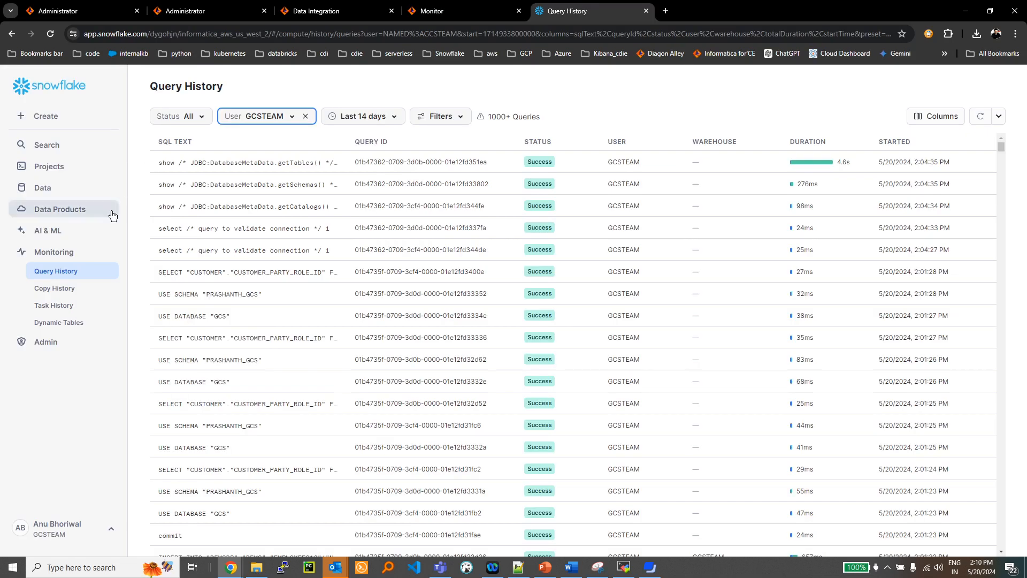
pyautogui.click(73, 275)
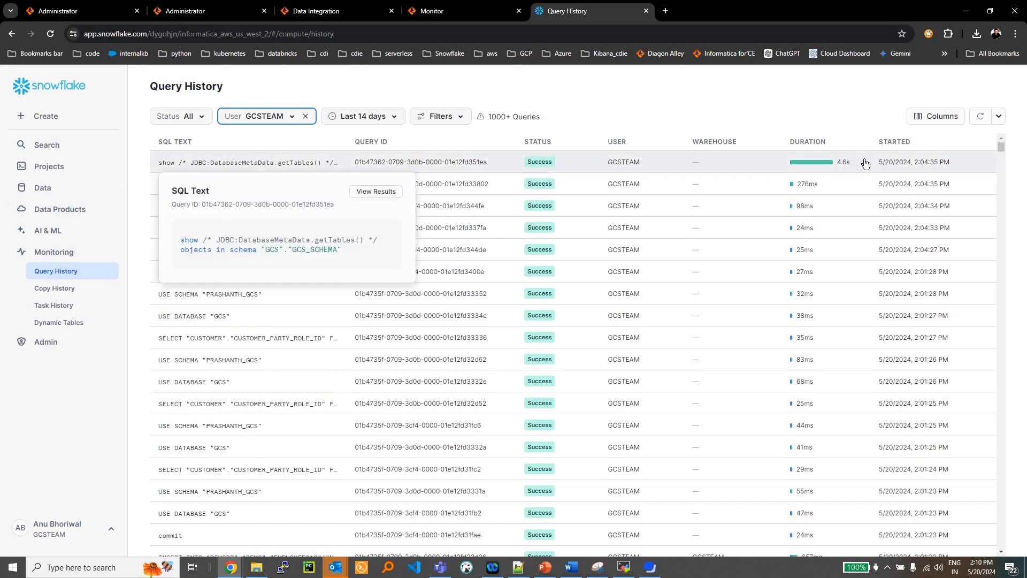
pyautogui.click(980, 116)
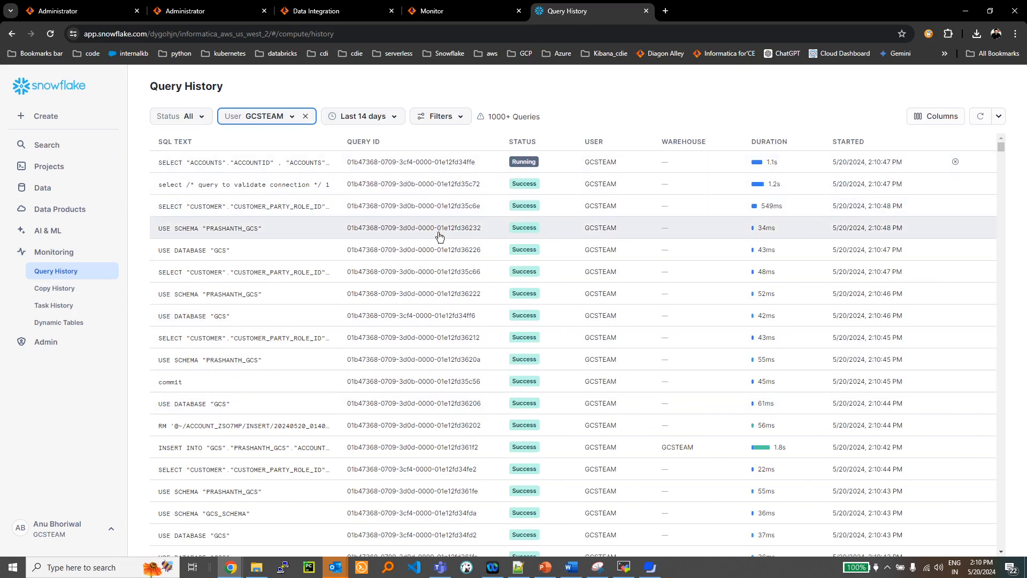
pyautogui.click(980, 116)
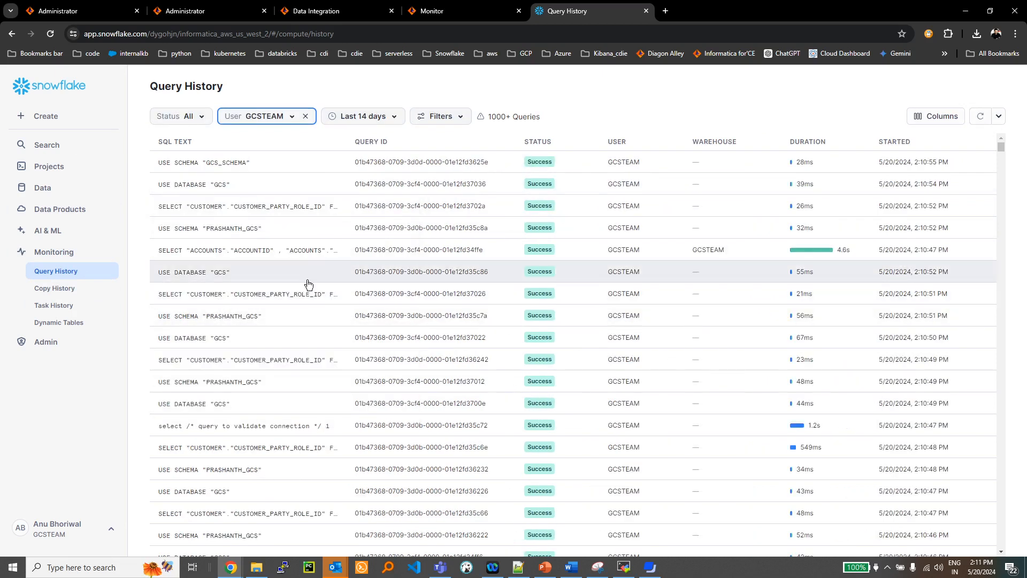
# - Open the details of the long SELECT query on the ACCOUNTS table and read its full SQL text
pyautogui.moveTo(300, 260)
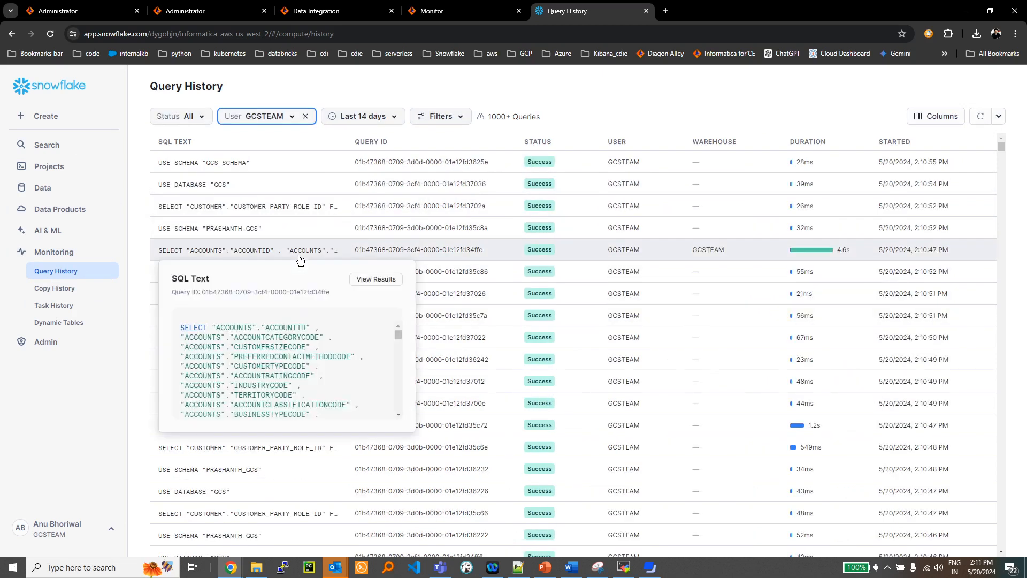
pyautogui.click(243, 249)
pyautogui.scroll(-2, 294, 281)
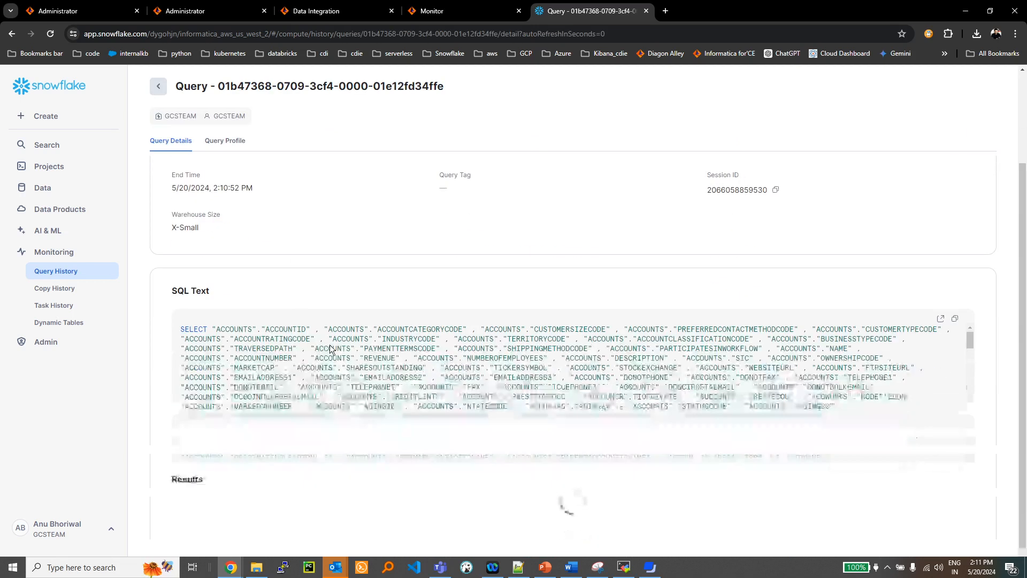
pyautogui.moveTo(181, 329); pyautogui.dragTo(419, 410)
pyautogui.scroll(-10, 479, 379)
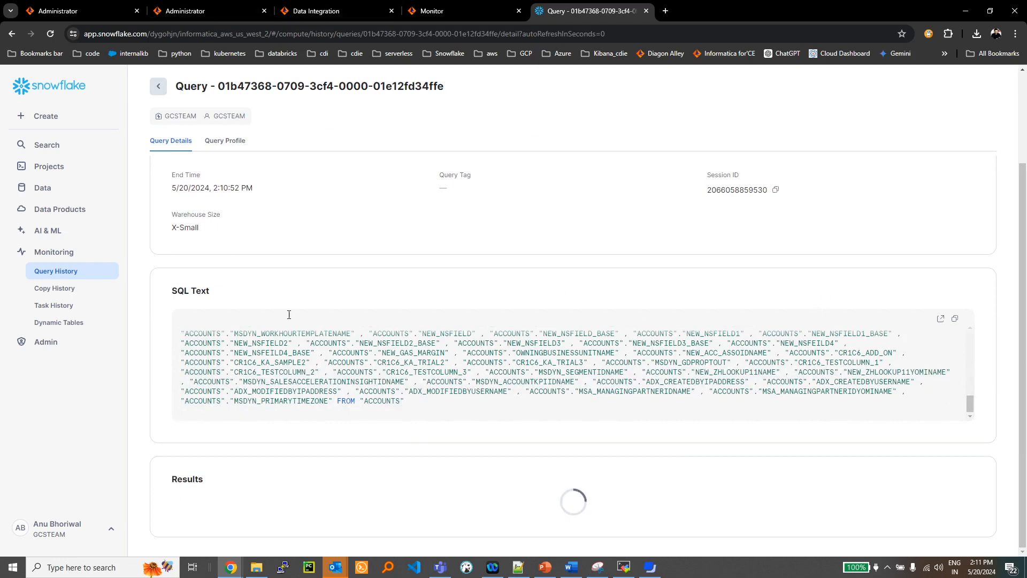
# - Return to Monitor, download the session log of the mt_1snowflaketosnowflake_sqlelt-5 run and open the downloaded file
pyautogui.click(332, 10)
pyautogui.click(465, 11)
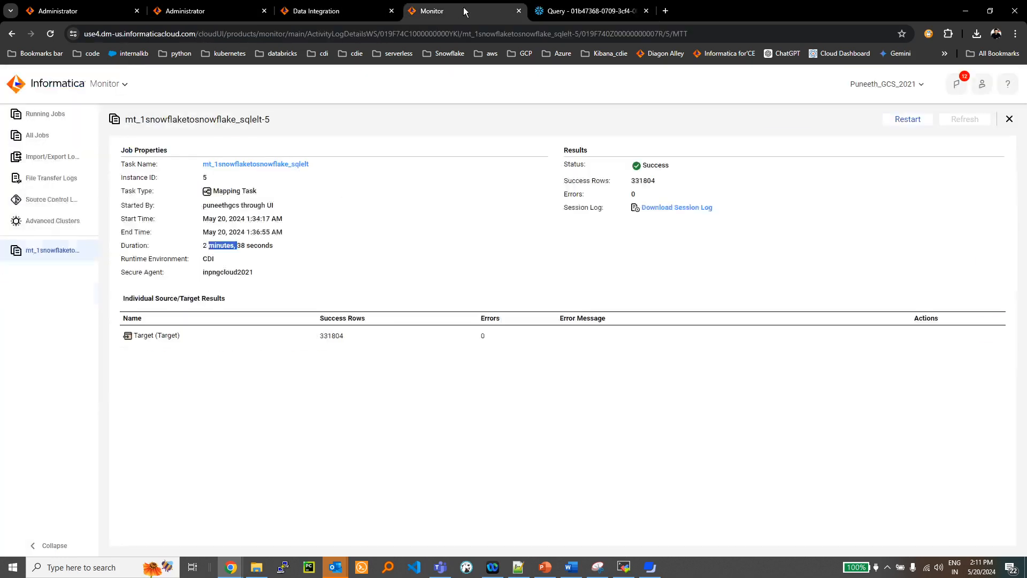
pyautogui.click(679, 211)
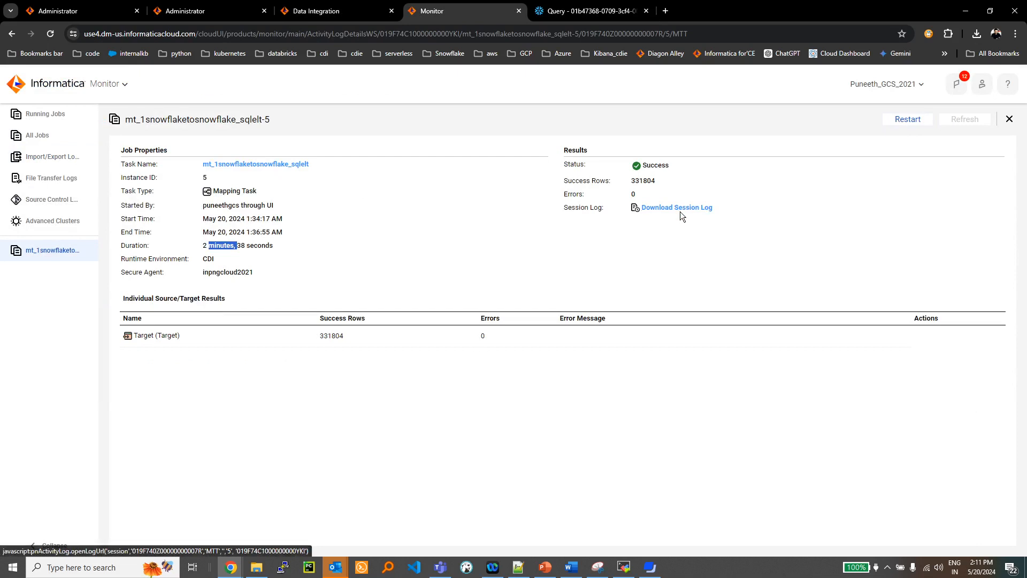
pyautogui.click(975, 38)
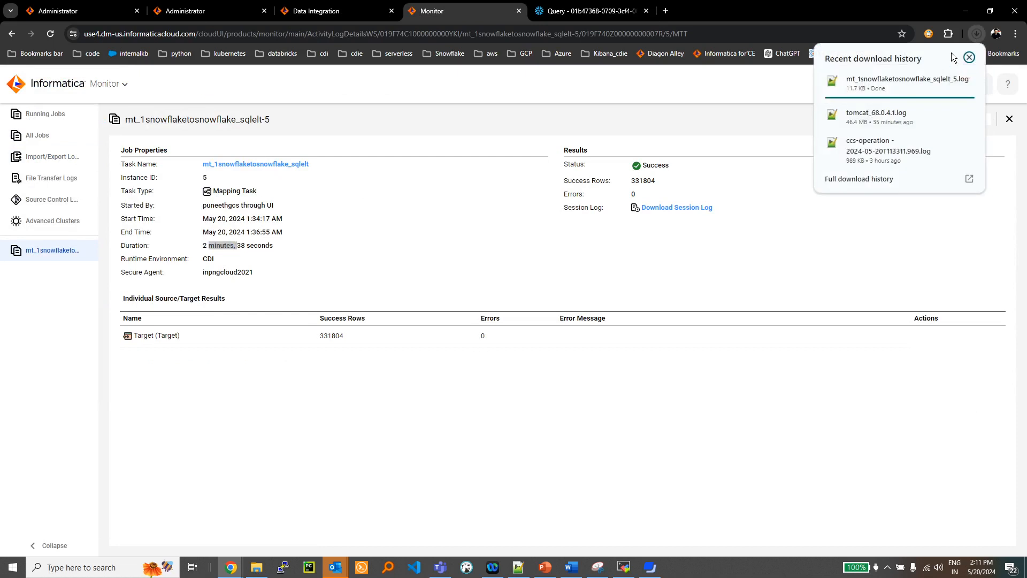
pyautogui.click(855, 90)
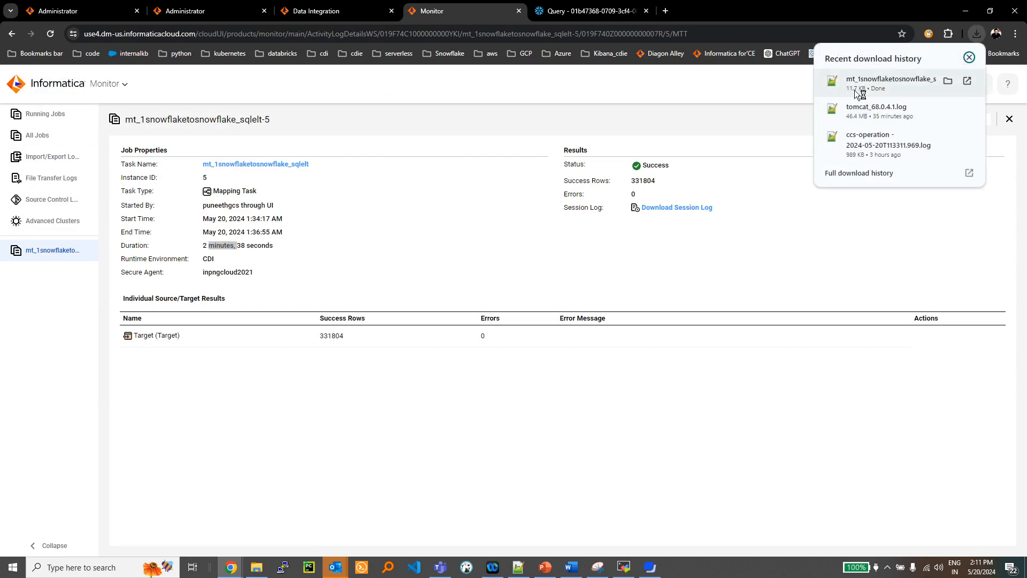
# - Read through the session log from the task details and session initialization to the load summary
pyautogui.scroll(-20, 569, 189)
pyautogui.scroll(18, 570, 189)
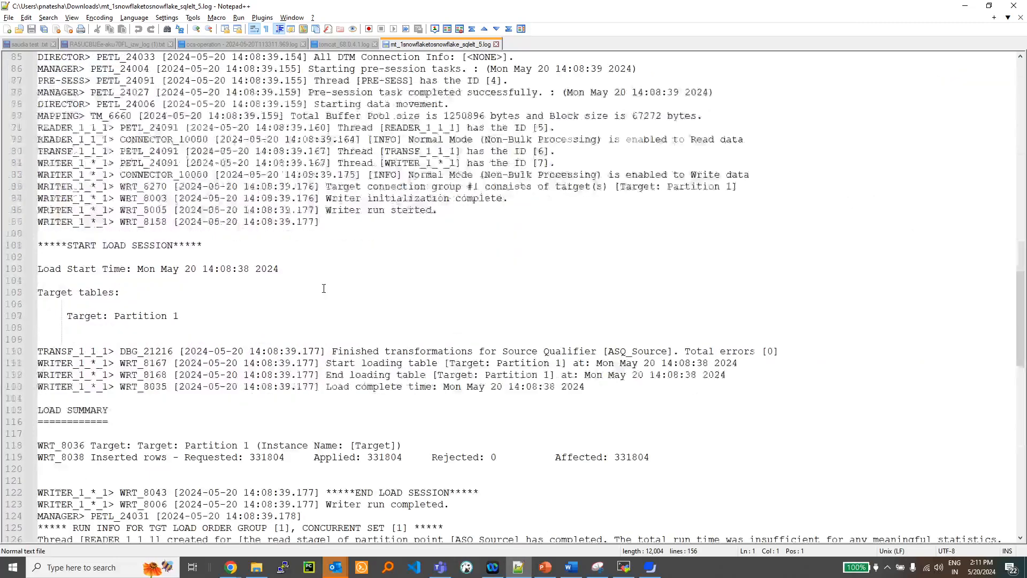
pyautogui.scroll(8, 443, 353)
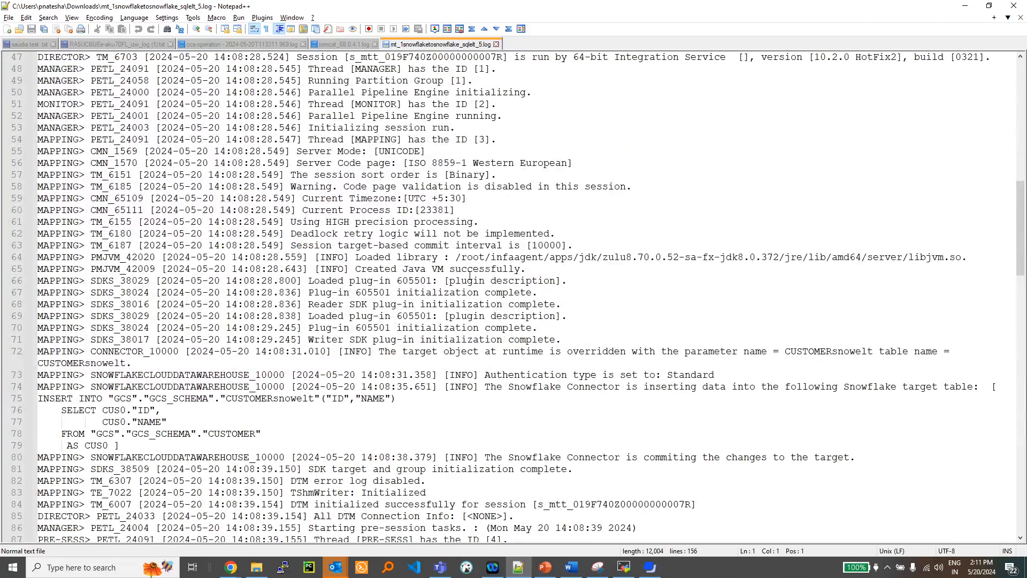
pyautogui.scroll(15, 470, 276)
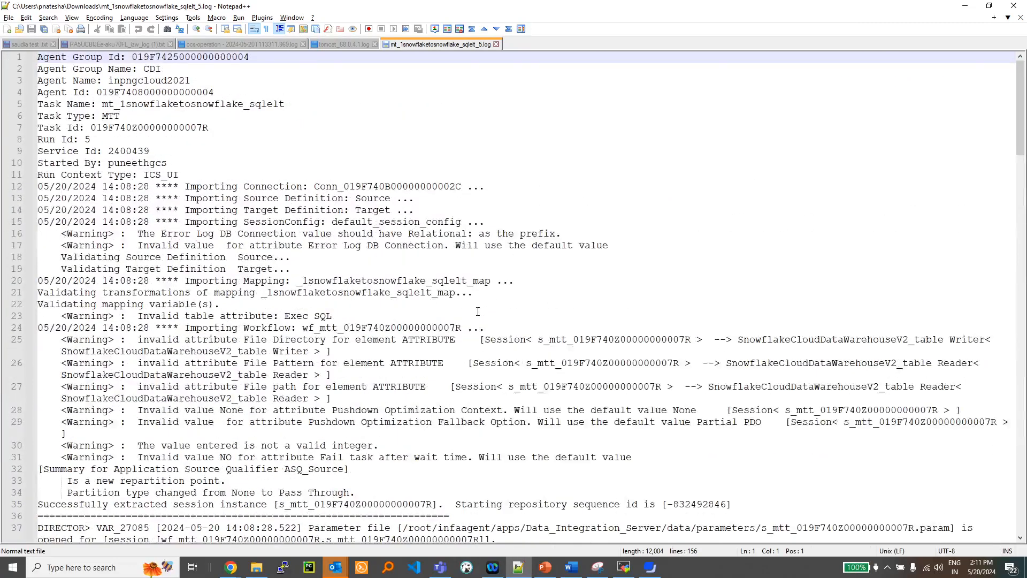
pyautogui.scroll(-9, 478, 315)
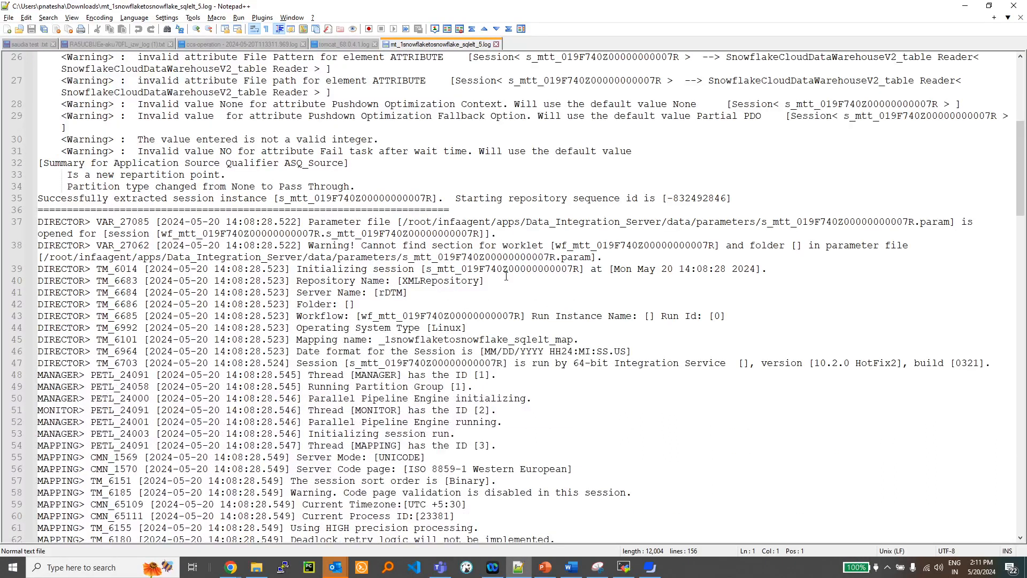
pyautogui.scroll(-15, 506, 276)
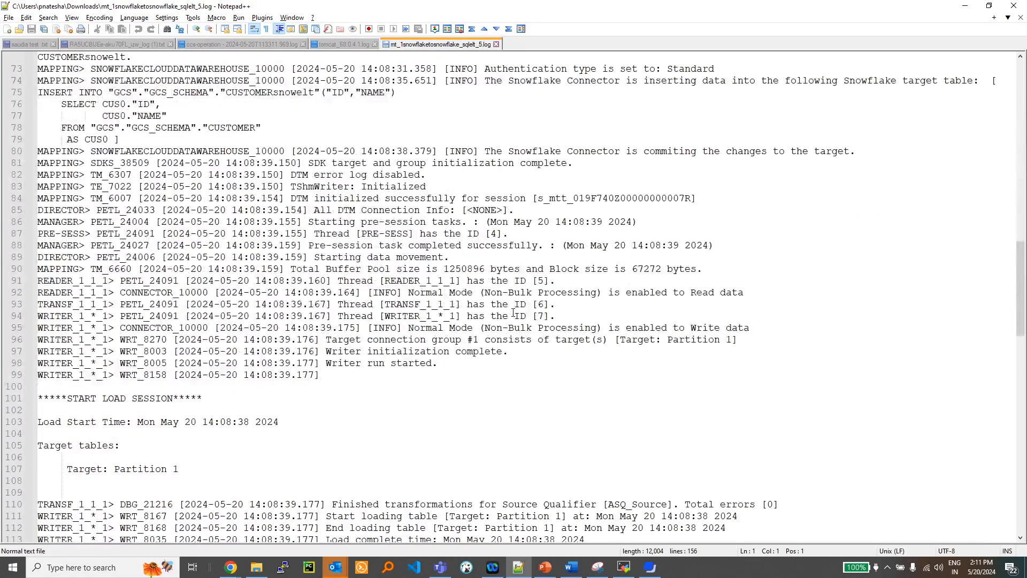
# - Examine the logged INSERT INTO ... SELECT statement, including its target table CUSTOMERsnowelt and source table CUSTOMER
pyautogui.scroll(9, 514, 313)
pyautogui.moveTo(522, 266); pyautogui.dragTo(535, 401)
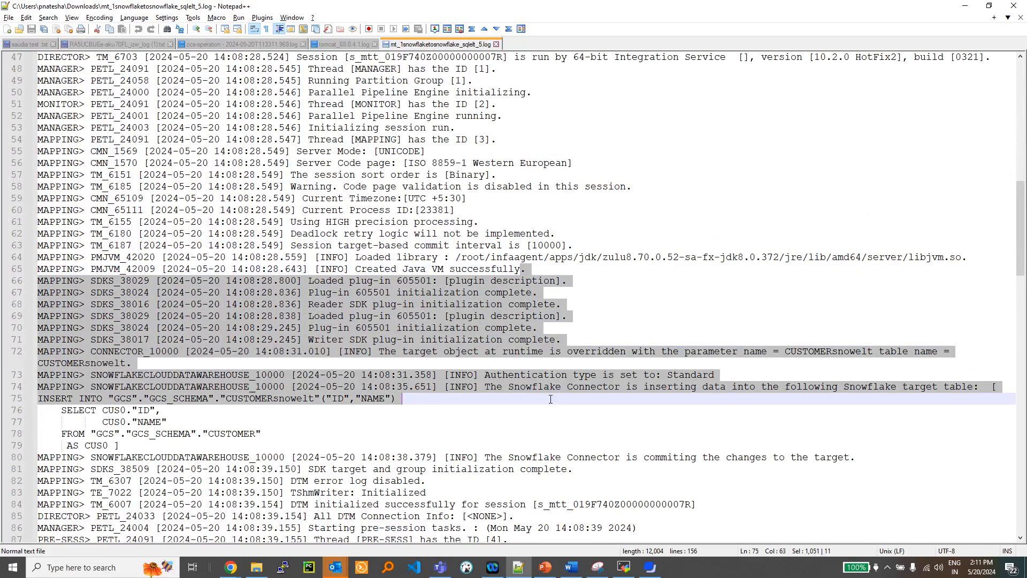
pyautogui.scroll(-9, 542, 424)
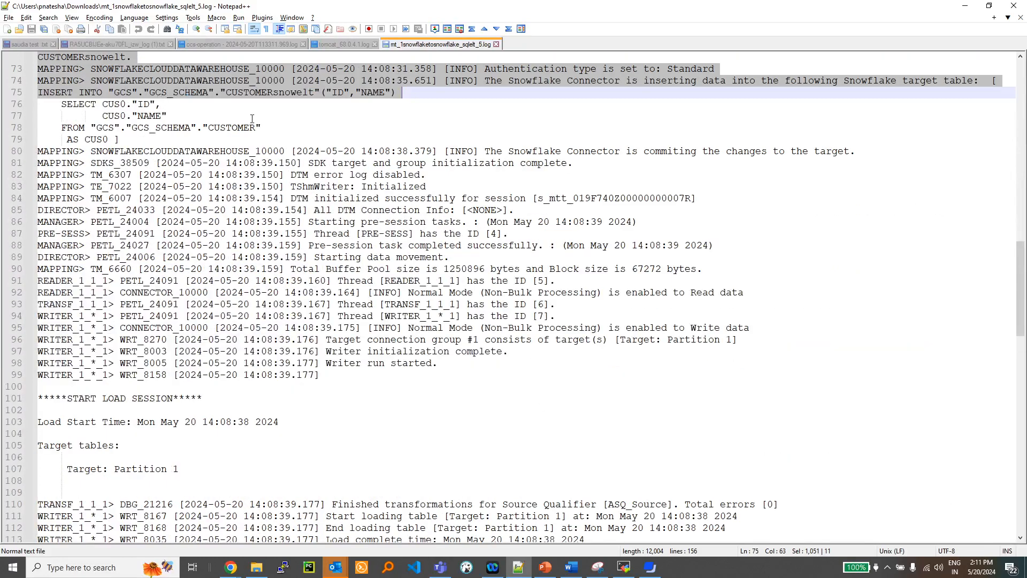
pyautogui.doubleClick(202, 105)
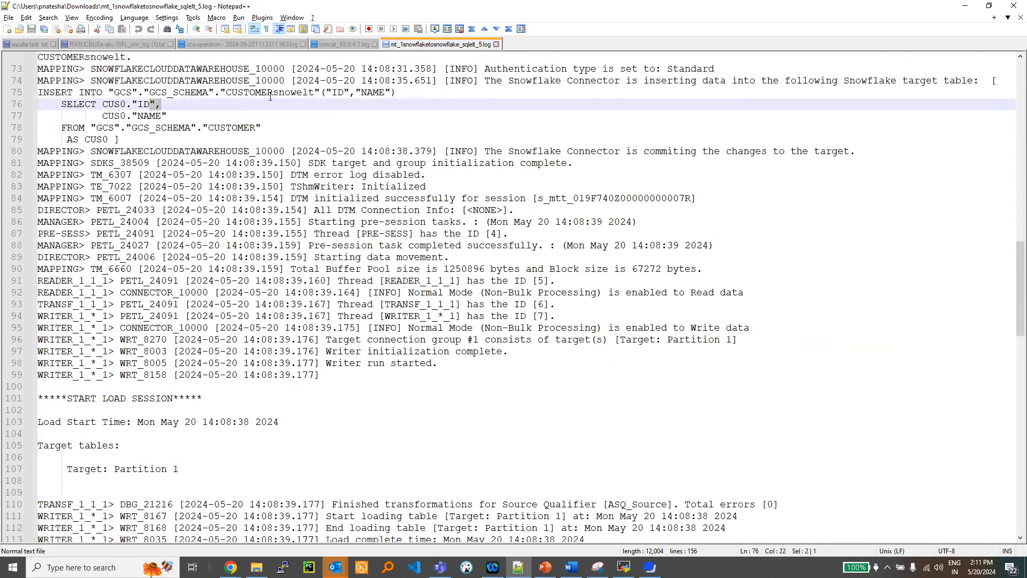
pyautogui.doubleClick(228, 127)
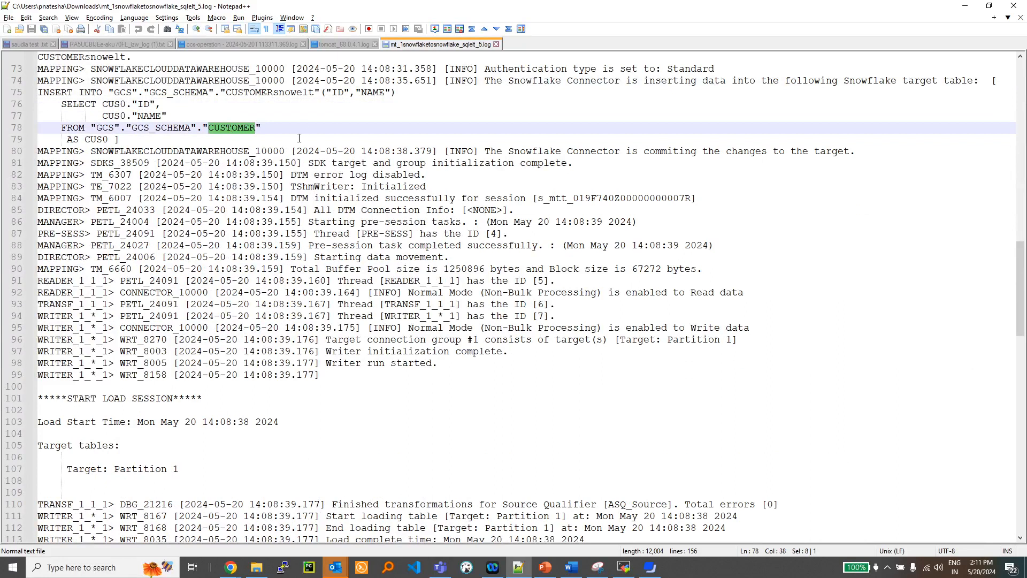
# - Switch to the Snowflake page in the browser and return to the Query History list
pyautogui.hotkey('alt', 'Tab')
pyautogui.click(593, 11)
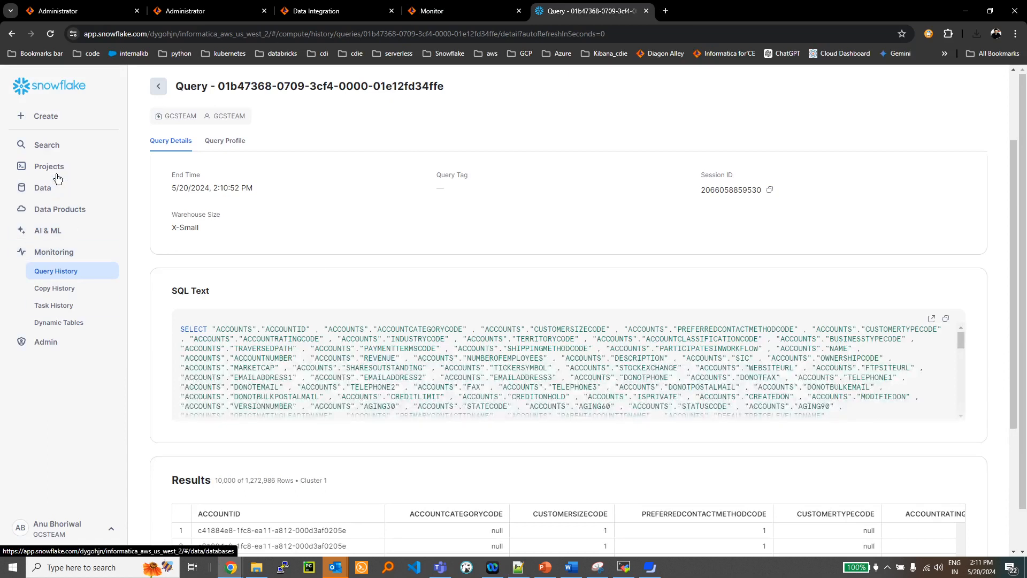
pyautogui.click(64, 271)
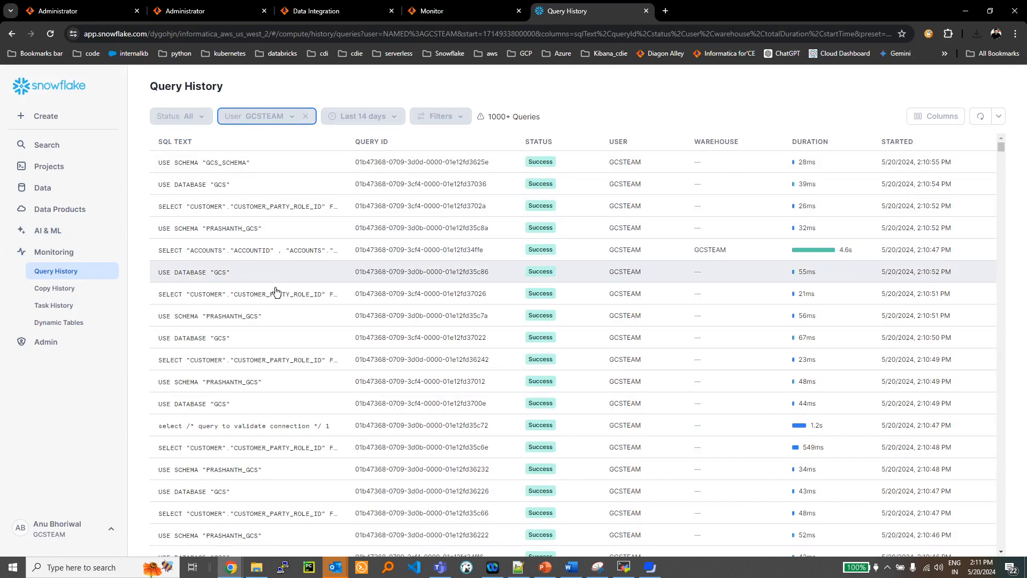
# - Open the details of a SELECT CUSTOMER_PARTY_ROLE_ID query on the CUSTOMER table and examine its duration, SQL text and results
pyautogui.moveTo(281, 304)
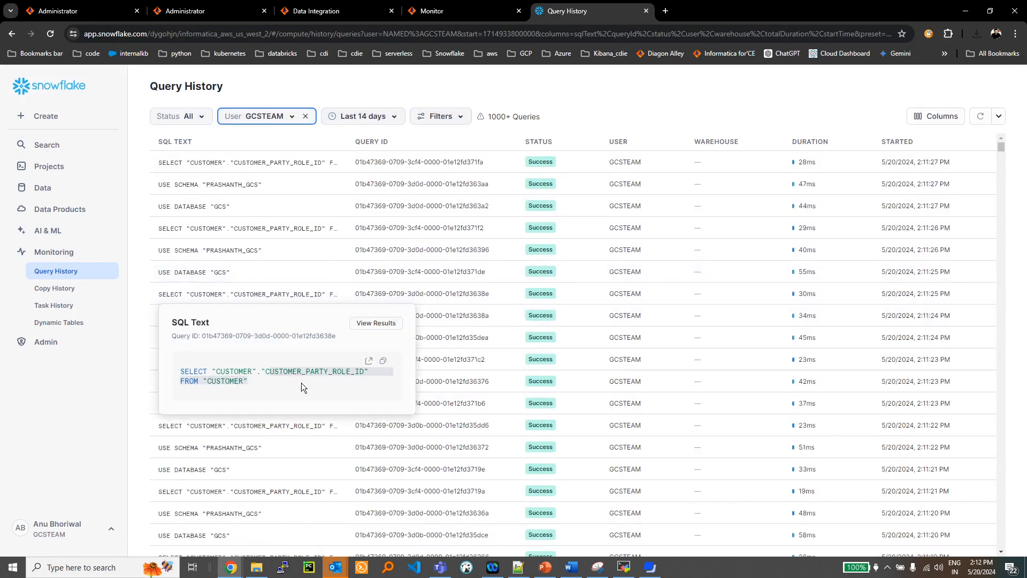
pyautogui.click(271, 295)
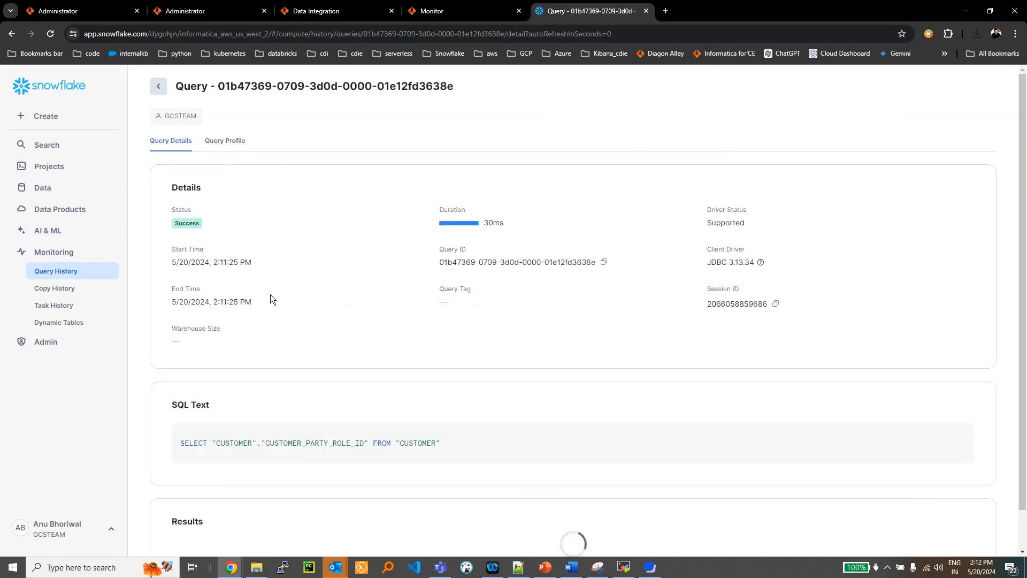
pyautogui.scroll(-1, 397, 289)
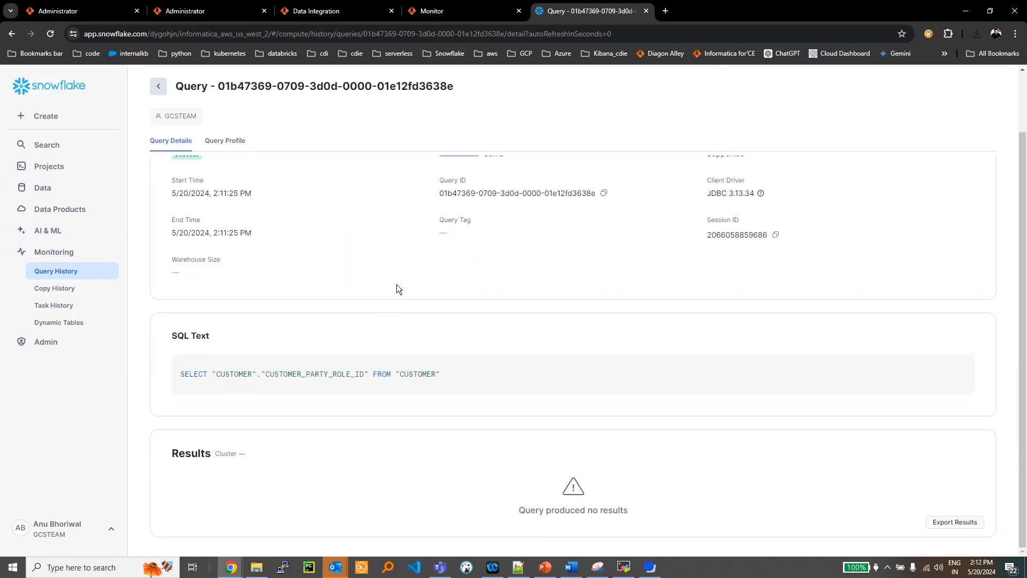
pyautogui.scroll(1, 469, 245)
pyautogui.moveTo(495, 223); pyautogui.dragTo(512, 226)
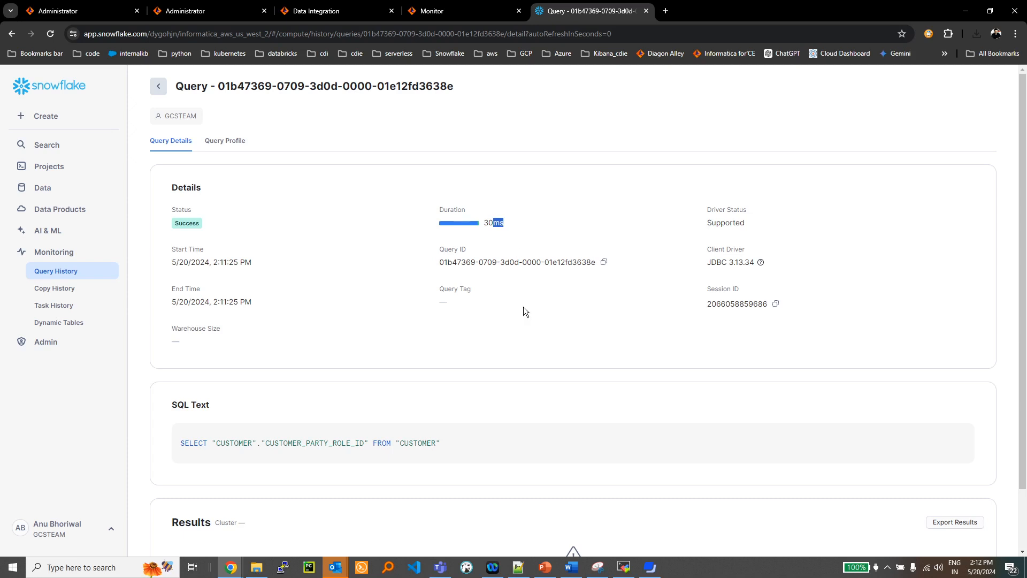
pyautogui.scroll(-1, 523, 315)
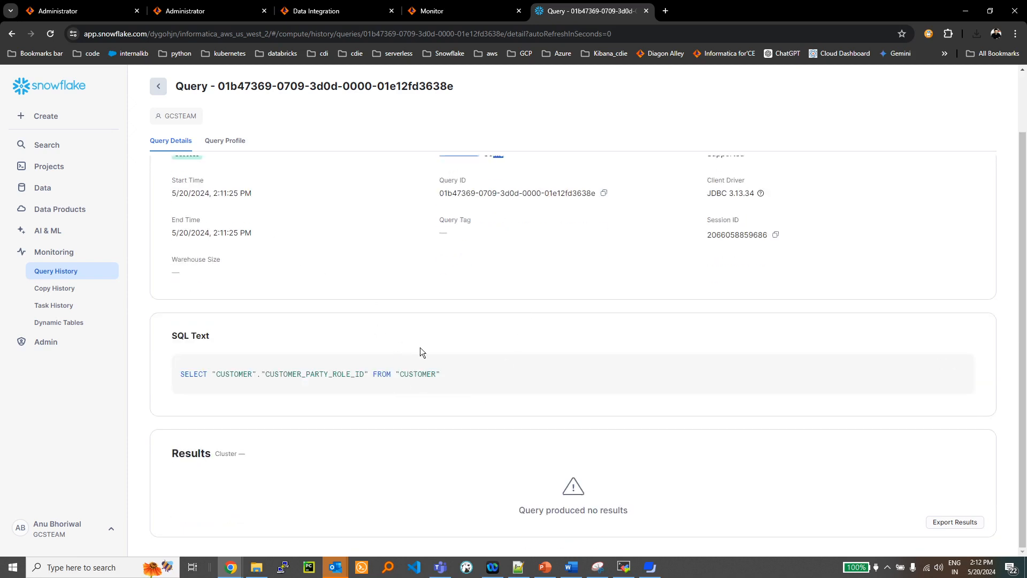
pyautogui.moveTo(441, 374); pyautogui.dragTo(281, 378)
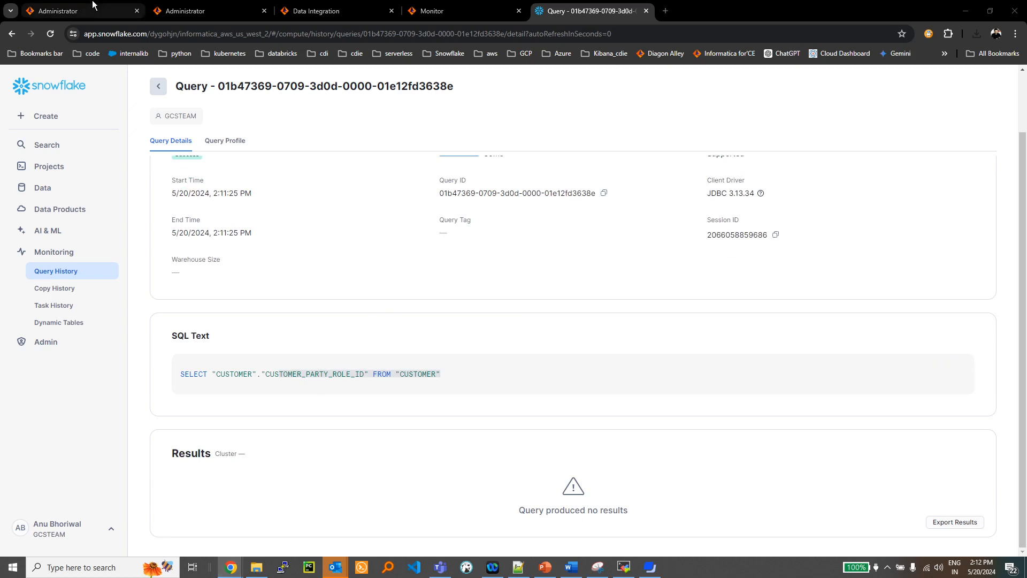
# - Switch to the PowerPoint presentation and present it from the DEMO slide through to the closing Thank you slide
pyautogui.hotkey('alt', 'Tab')
pyautogui.click(527, 201)
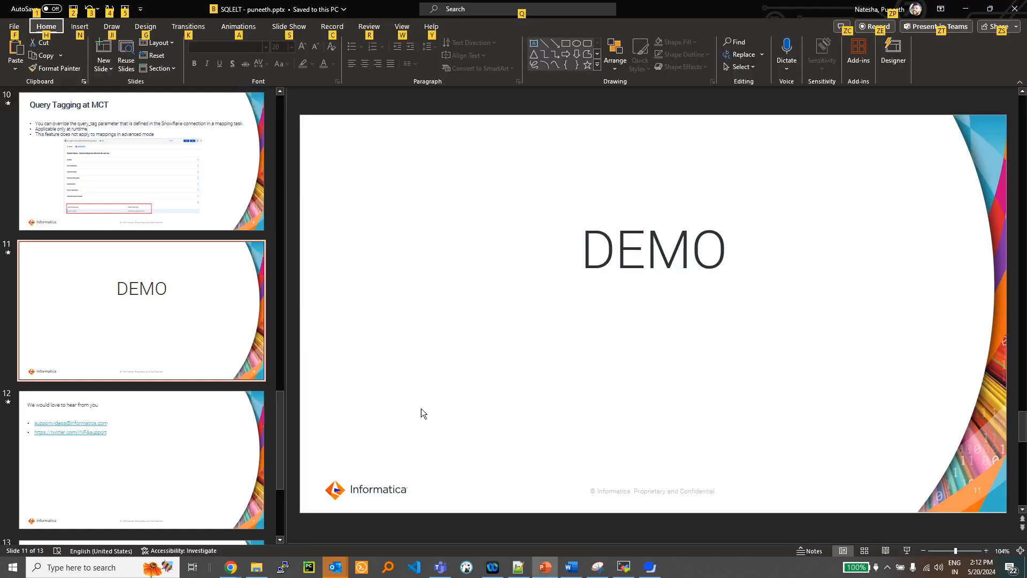
pyautogui.hotkey('alt', 'Tab')
pyautogui.hotkey('alt', 'Tab')
pyautogui.hotkey('alt', 'Tab')
pyautogui.hotkey('alt', 'Tab')
pyautogui.click(907, 550)
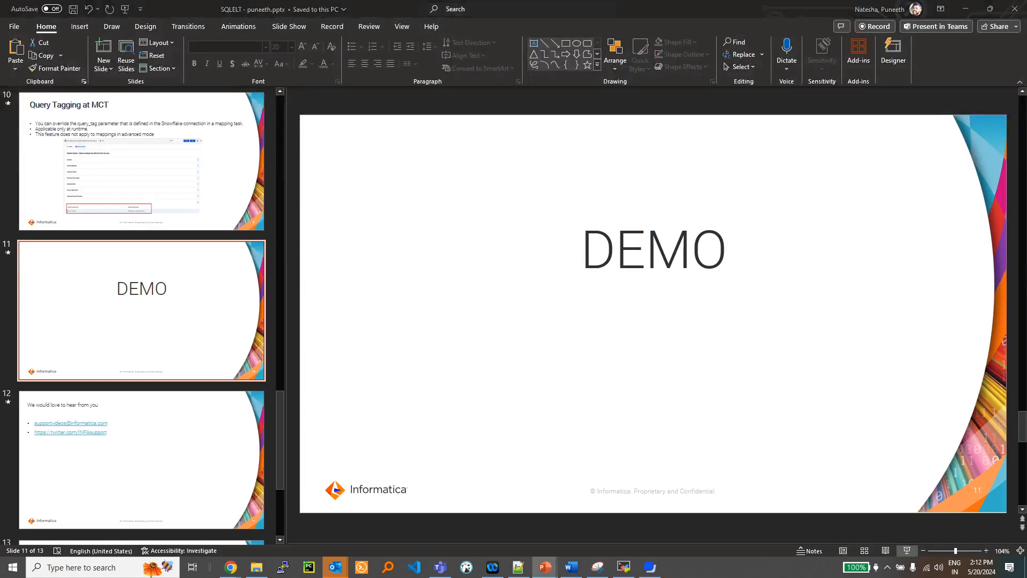
pyautogui.press('Right')
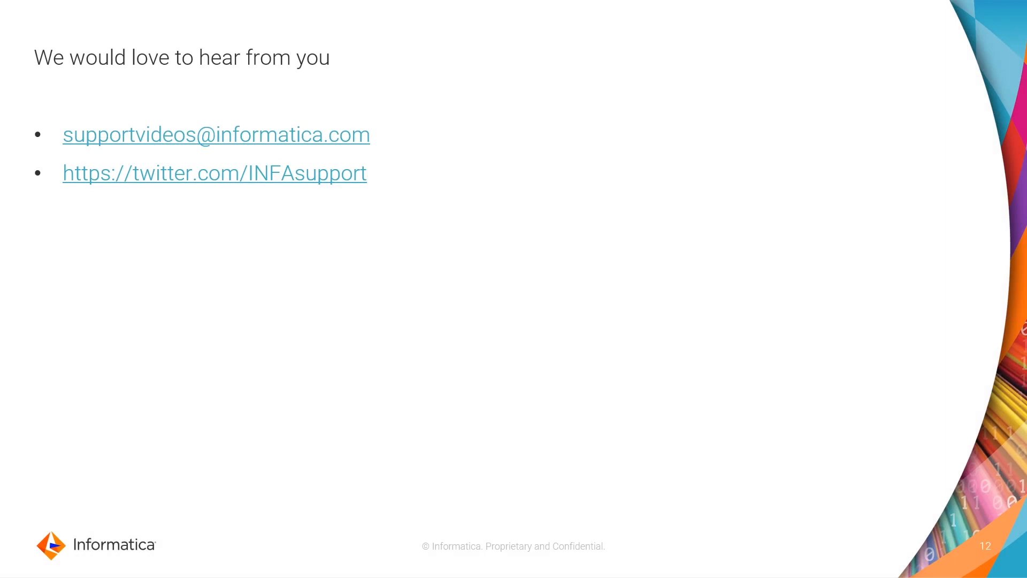
pyautogui.press('Right')
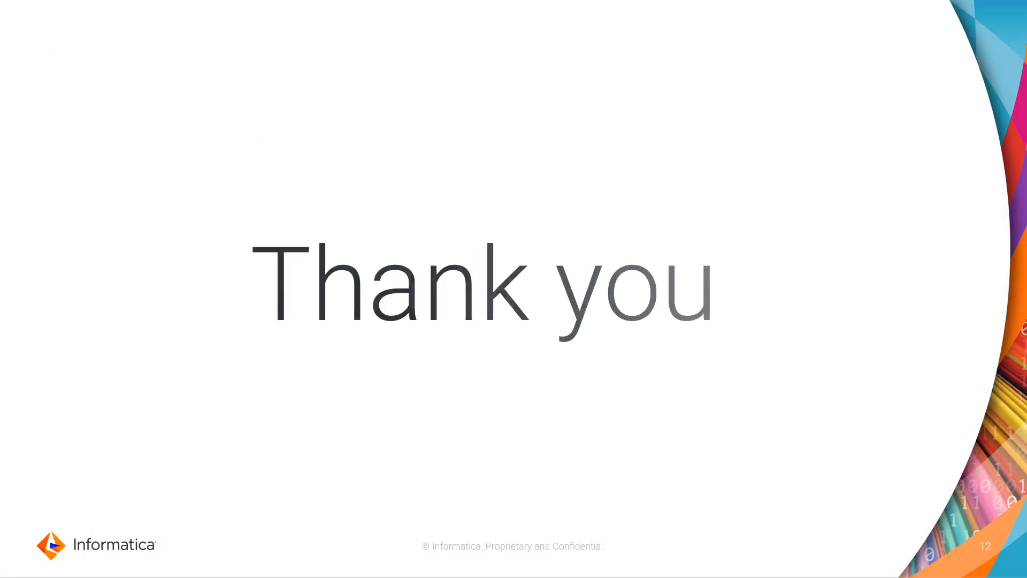